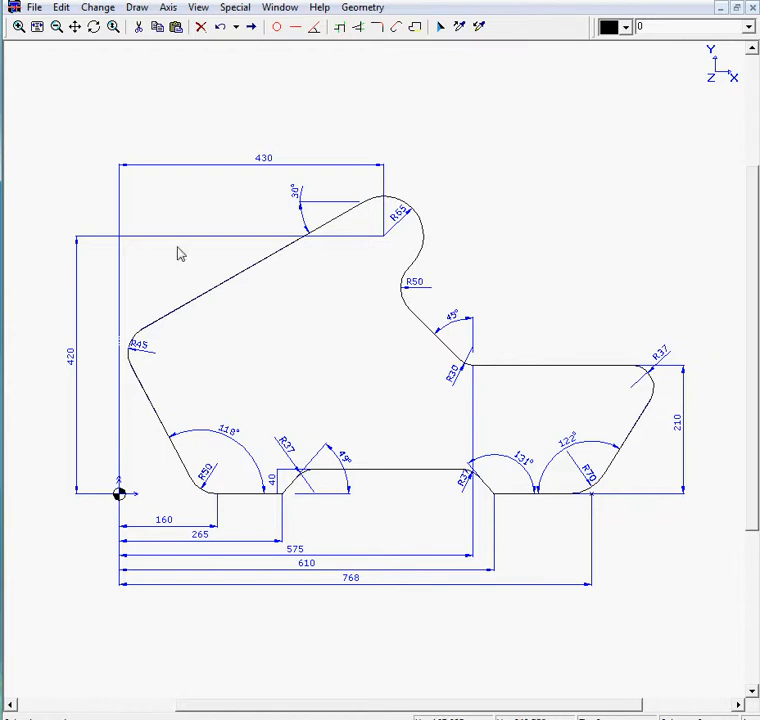
Delete the entire existing profile drawing together with all its dimensions
{"action": "mouse_move", "coordinate": [123, 185]}
{"action": "left_mouse_down"}
{"action": "mouse_move", "coordinate": [523, 519]}
{"action": "mouse_move", "coordinate": [722, 631]}
{"action": "left_mouse_up"}
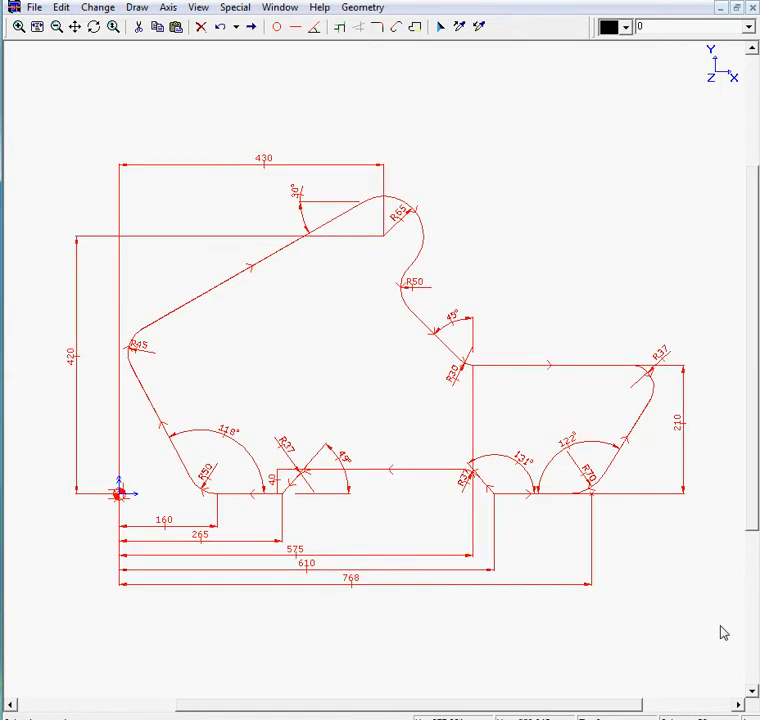
{"action": "left_click", "coordinate": [201, 28]}
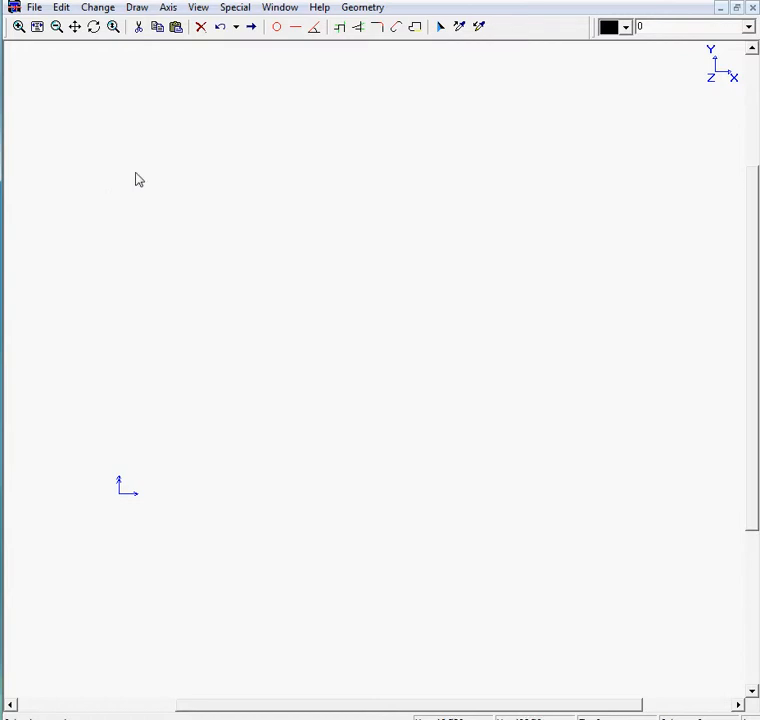
Draw a horizontal line along the X axis at Y 0, from about X 62.5 to X 265
{"action": "left_click", "coordinate": [295, 27]}
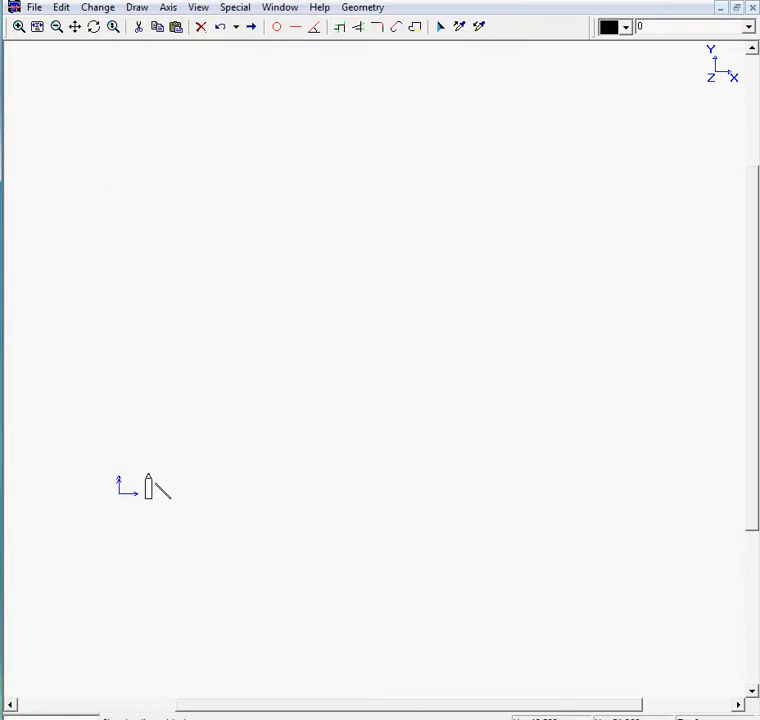
{"action": "left_click", "coordinate": [157, 493]}
{"action": "left_click", "coordinate": [388, 497]}
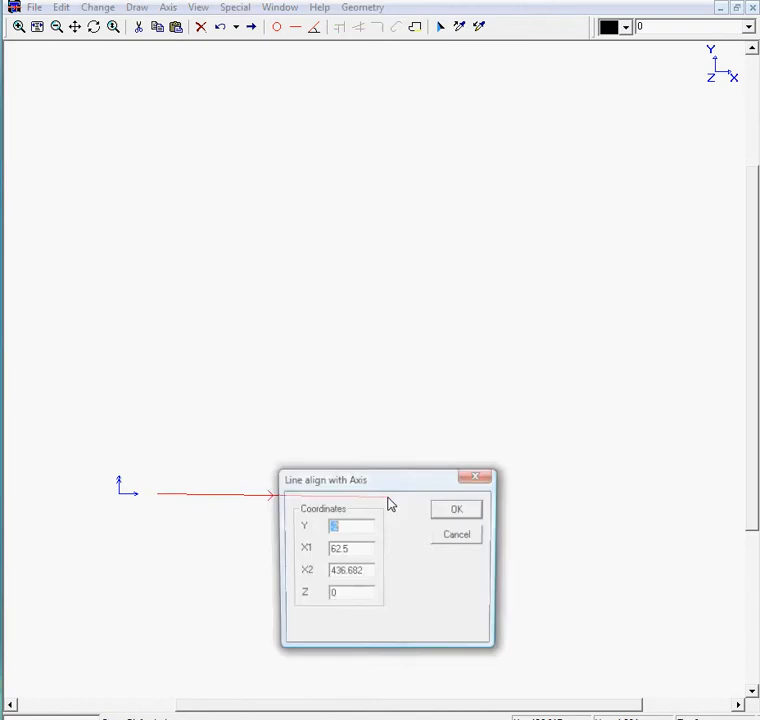
{"action": "left_click_drag", "start_coordinate": [371, 482], "coordinate": [300, 186]}
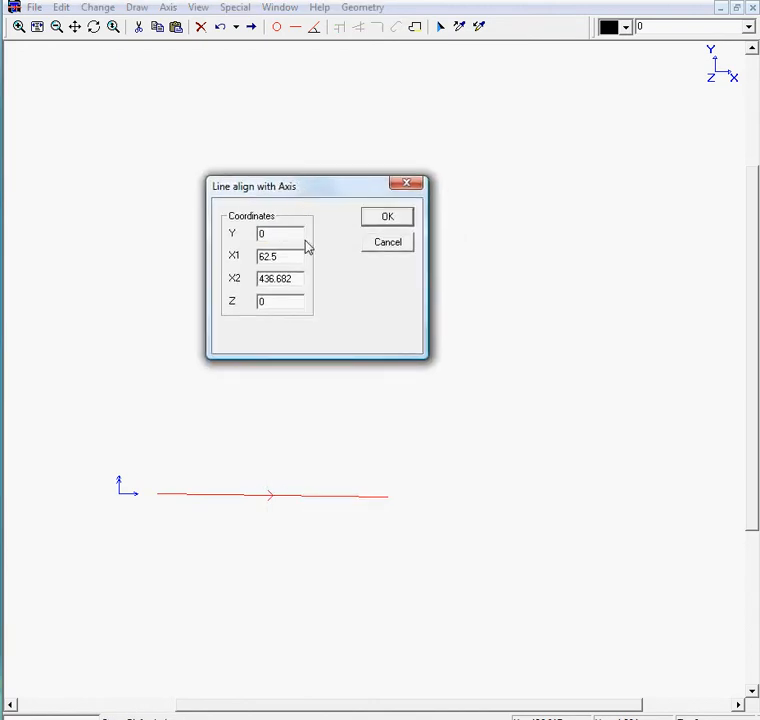
{"action": "left_click_drag", "start_coordinate": [295, 279], "coordinate": [239, 263]}
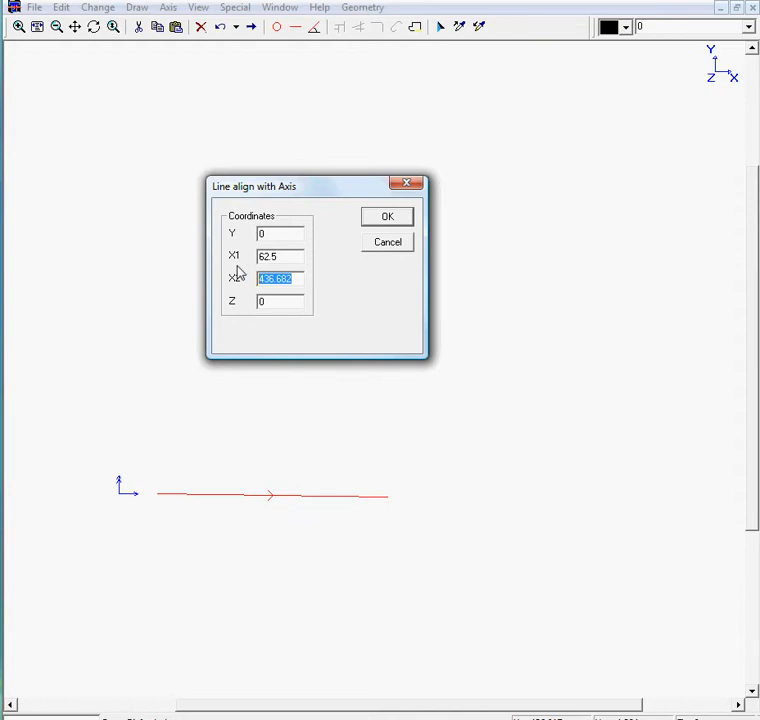
{"action": "type", "text": "265"}
{"action": "left_click", "coordinate": [382, 217]}
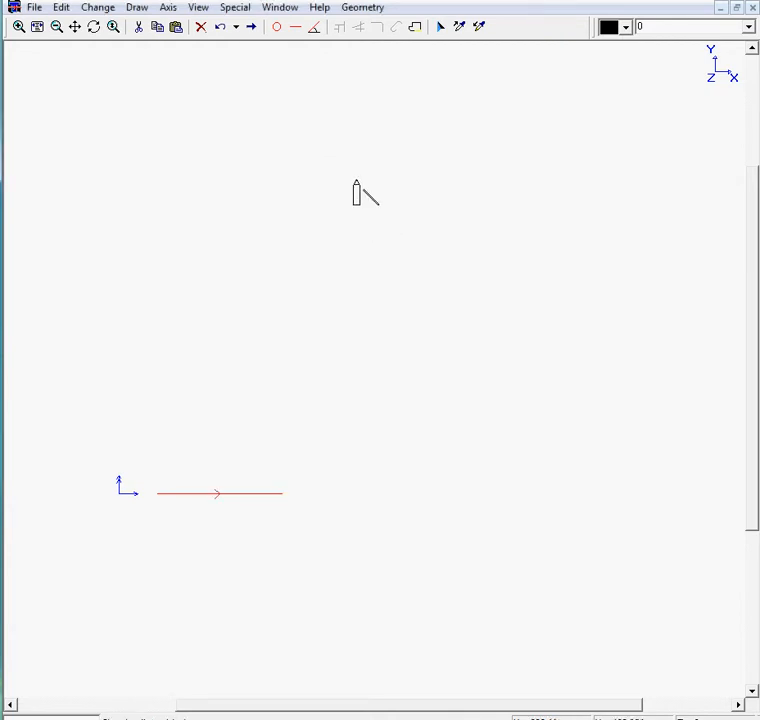
Add a line 40 long at 49° to the X-axis from the end of the base line
{"action": "left_click", "coordinate": [315, 35]}
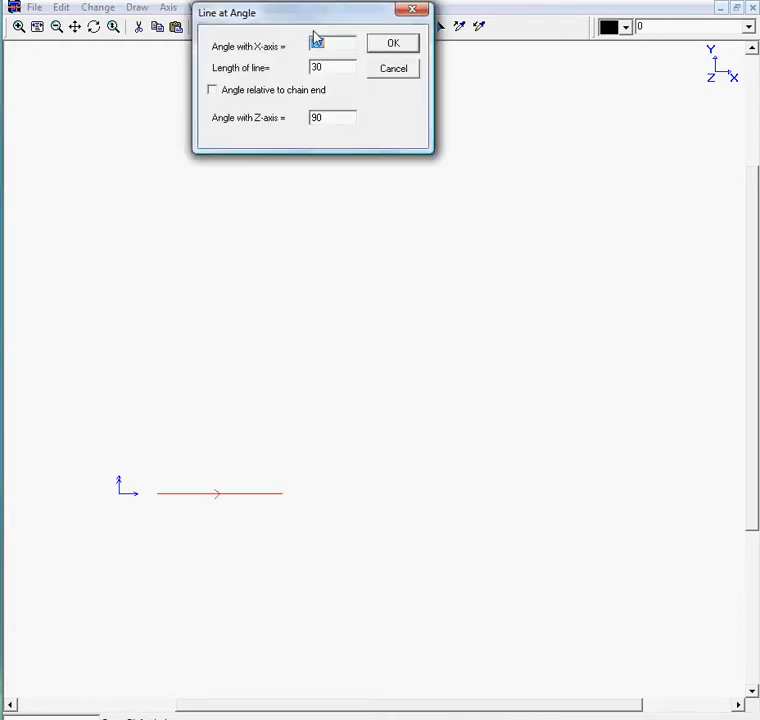
{"action": "left_click_drag", "start_coordinate": [300, 25], "coordinate": [268, 195]}
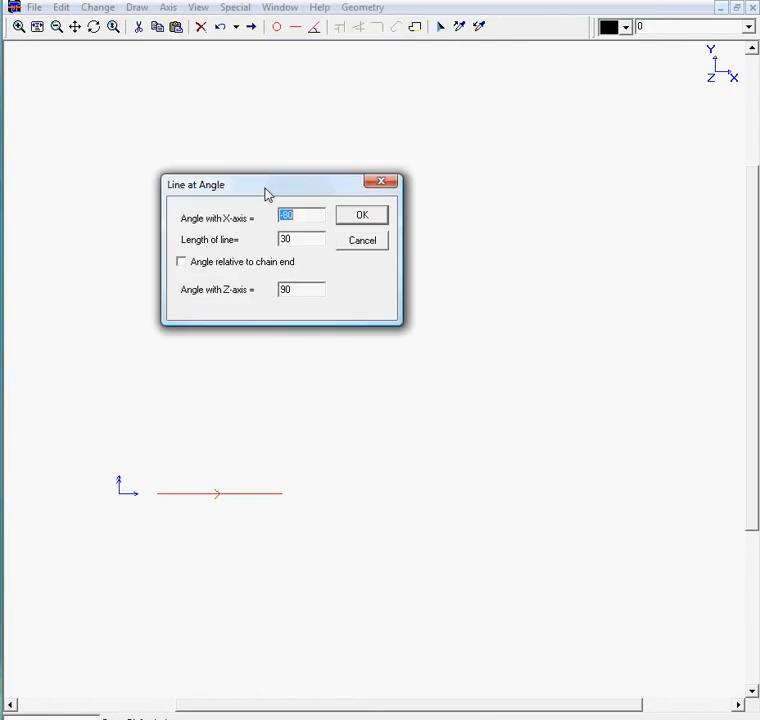
{"action": "type", "text": "49"}
{"action": "left_click_drag", "start_coordinate": [298, 239], "coordinate": [259, 244]}
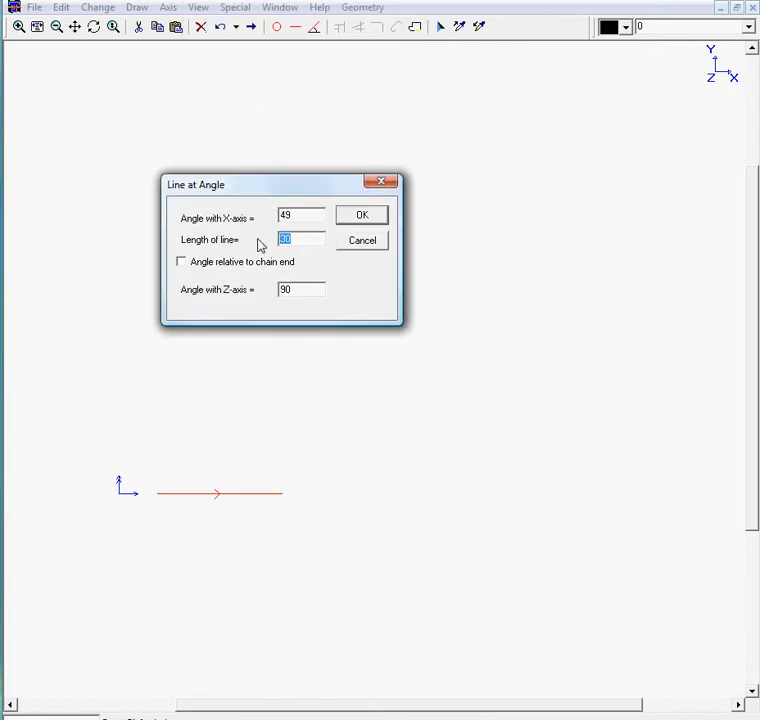
{"action": "type", "text": "40"}
{"action": "left_click", "coordinate": [348, 216]}
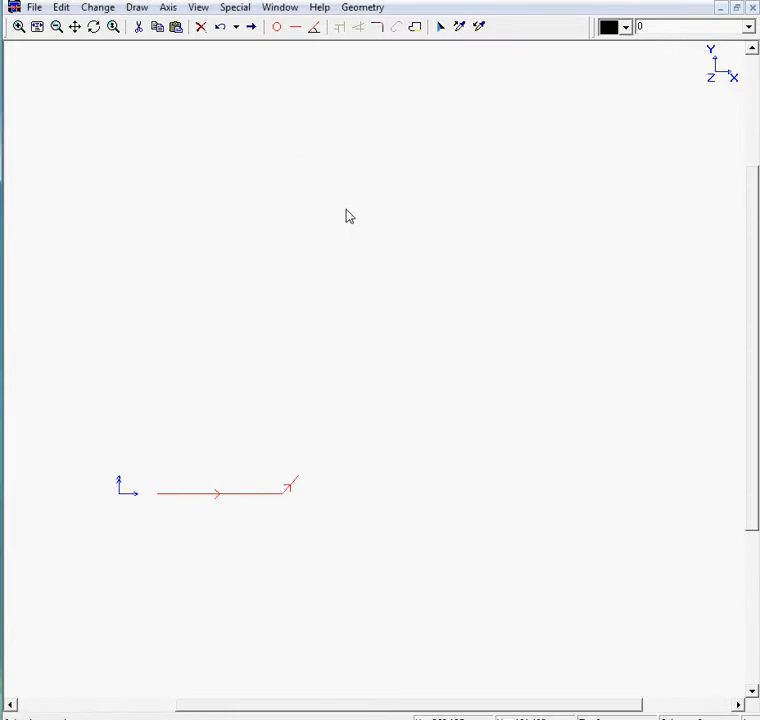
Draw a raised horizontal line at Y 40, from about X 308 to X 547
{"action": "left_click", "coordinate": [37, 27]}
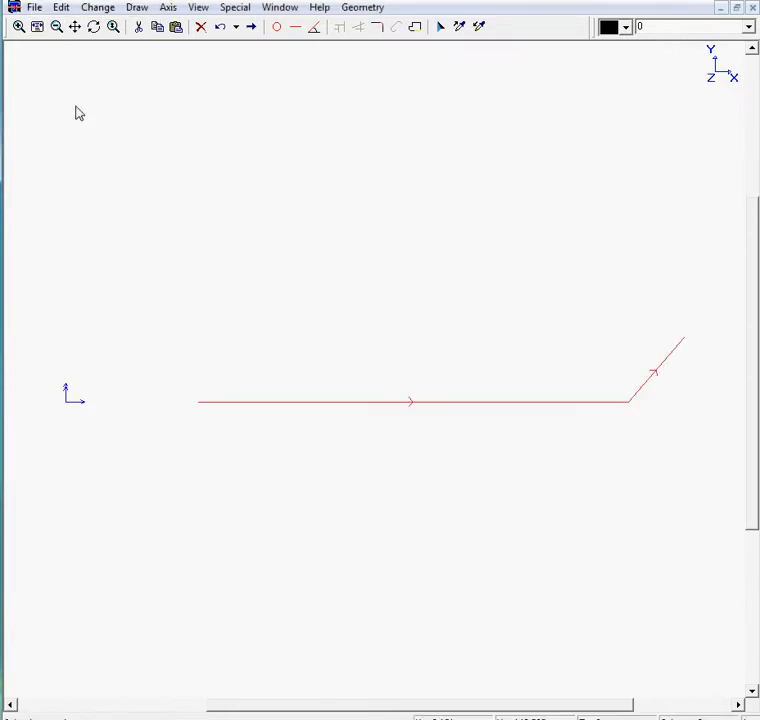
{"action": "left_click", "coordinate": [56, 28]}
{"action": "left_click", "coordinate": [76, 28]}
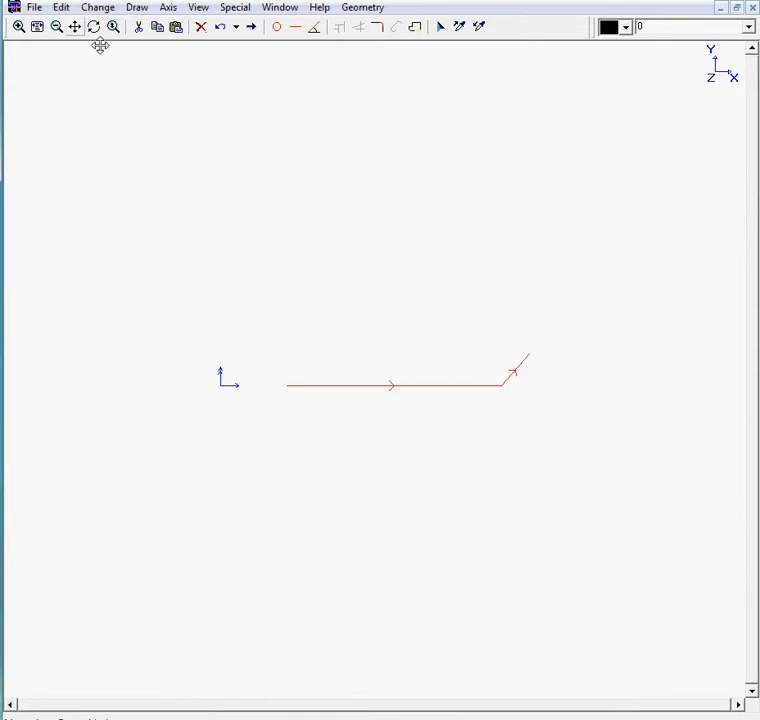
{"action": "mouse_move", "coordinate": [487, 256]}
{"action": "left_mouse_down"}
{"action": "mouse_move", "coordinate": [390, 330]}
{"action": "mouse_move", "coordinate": [265, 356]}
{"action": "mouse_move", "coordinate": [319, 338]}
{"action": "left_mouse_up"}
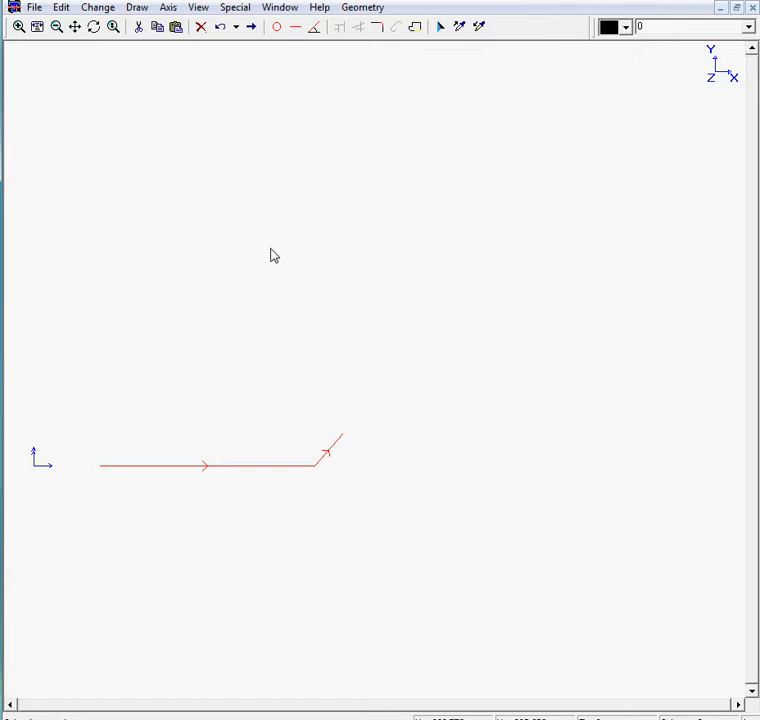
{"action": "left_click", "coordinate": [296, 27]}
{"action": "left_click", "coordinate": [360, 427]}
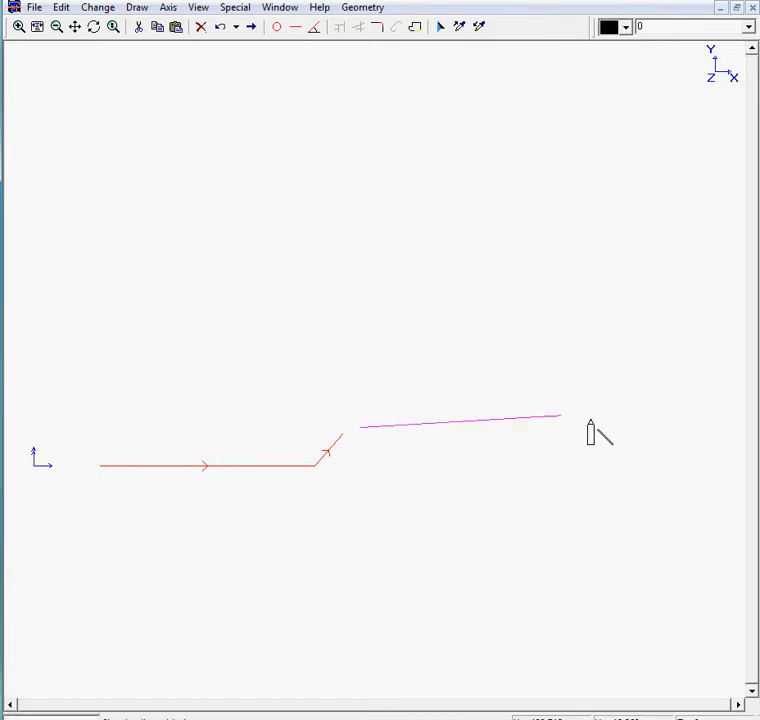
{"action": "left_click", "coordinate": [614, 430]}
{"action": "left_click_drag", "start_coordinate": [566, 428], "coordinate": [388, 507]}
{"action": "type", "text": "40"}
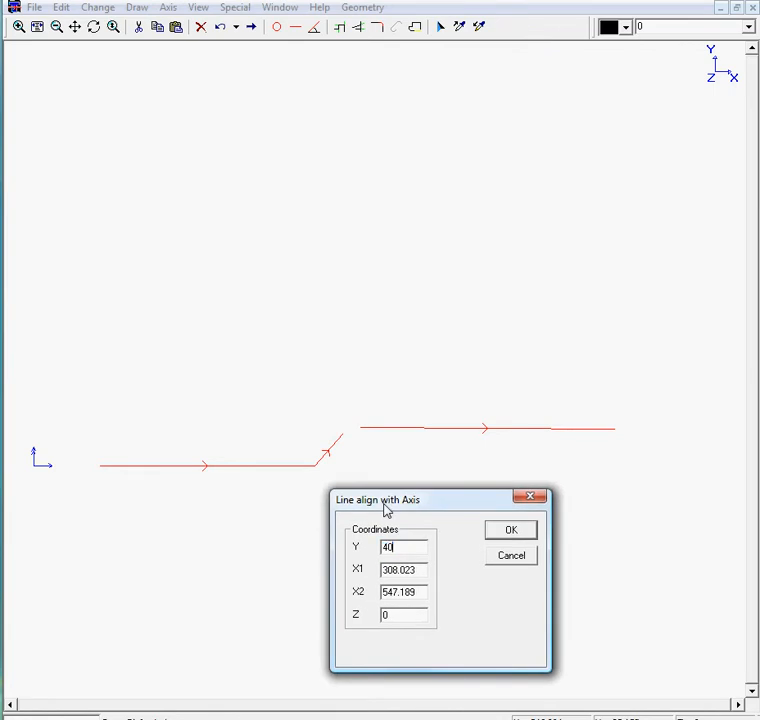
{"action": "left_click", "coordinate": [495, 535]}
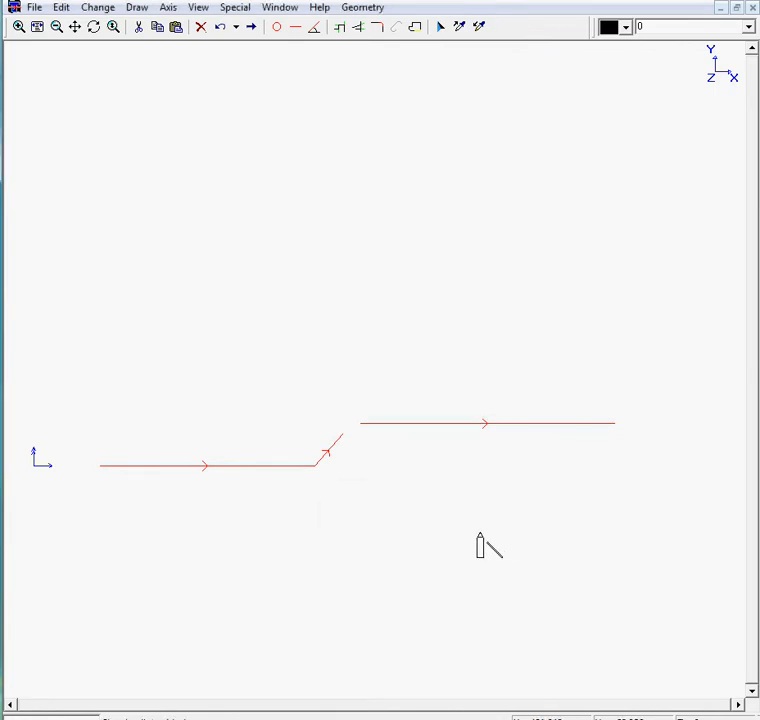
Join the 49° line and the raised horizontal line with an arc fillet of radius 37
{"action": "left_click", "coordinate": [379, 31]}
{"action": "left_click_drag", "start_coordinate": [361, 17], "coordinate": [254, 140]}
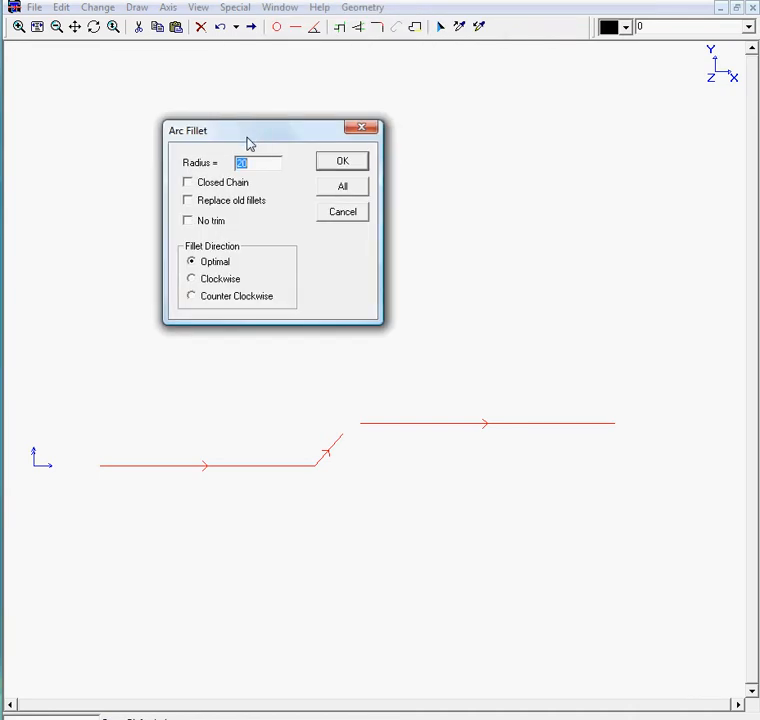
{"action": "type", "text": "37"}
{"action": "left_click", "coordinate": [330, 163]}
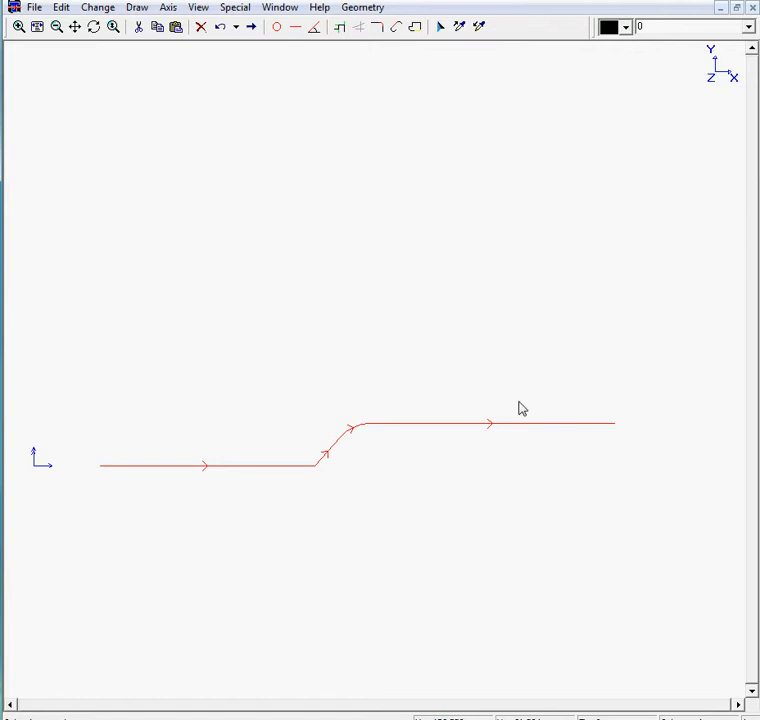
Draw a horizontal line at Y 0 from X 768 to X 610
{"action": "left_click", "coordinate": [56, 28]}
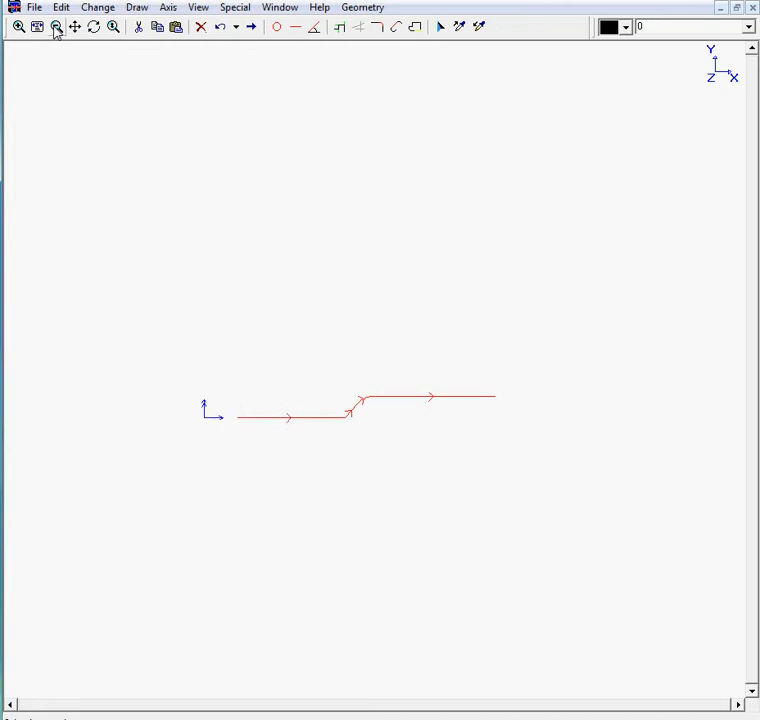
{"action": "left_click", "coordinate": [296, 27]}
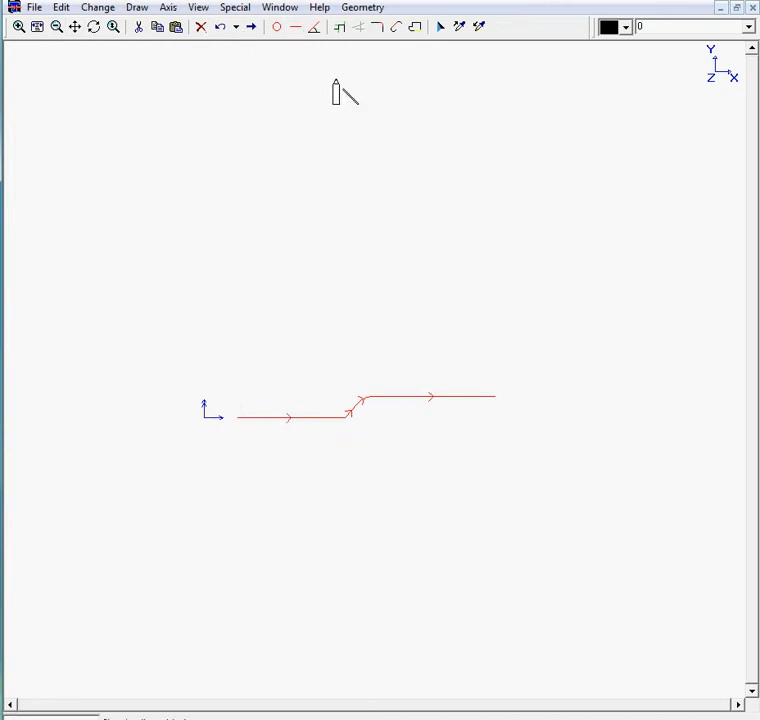
{"action": "left_click", "coordinate": [652, 411]}
{"action": "left_click", "coordinate": [545, 411]}
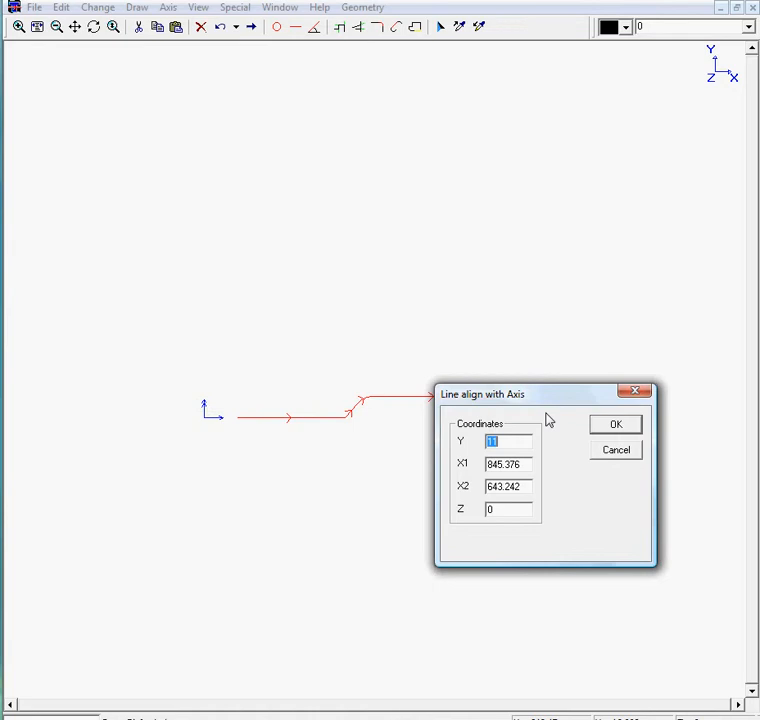
{"action": "type", "text": "0"}
{"action": "left_click", "coordinate": [517, 463]}
{"action": "left_click_drag", "start_coordinate": [517, 463], "coordinate": [411, 462]}
{"action": "type", "text": "768"}
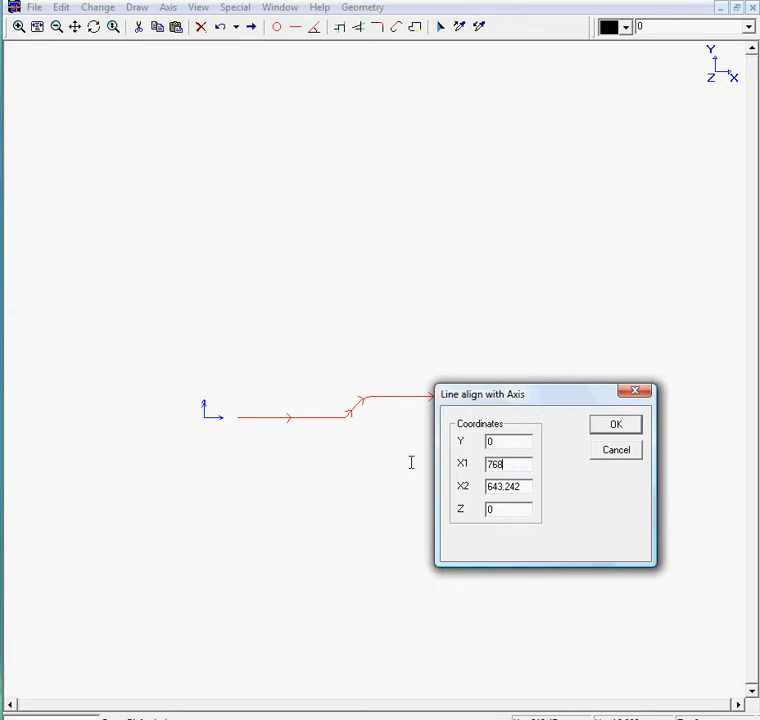
{"action": "double_click", "coordinate": [520, 489]}
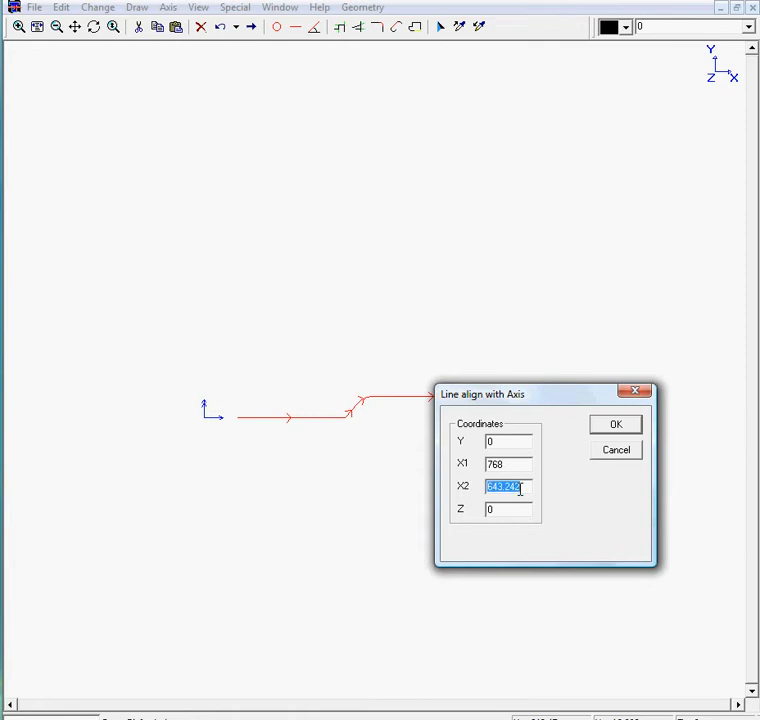
{"action": "type", "text": "610"}
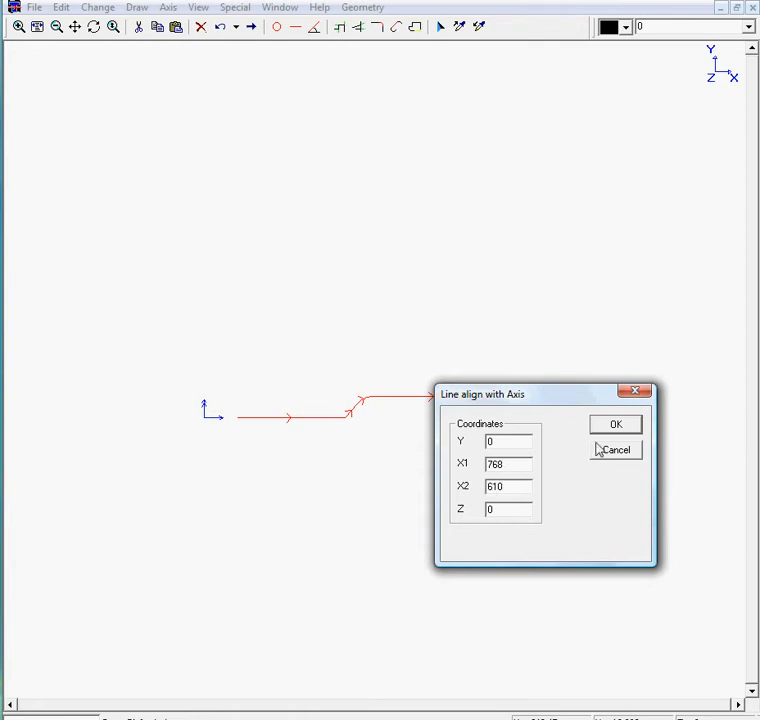
{"action": "left_click", "coordinate": [613, 427]}
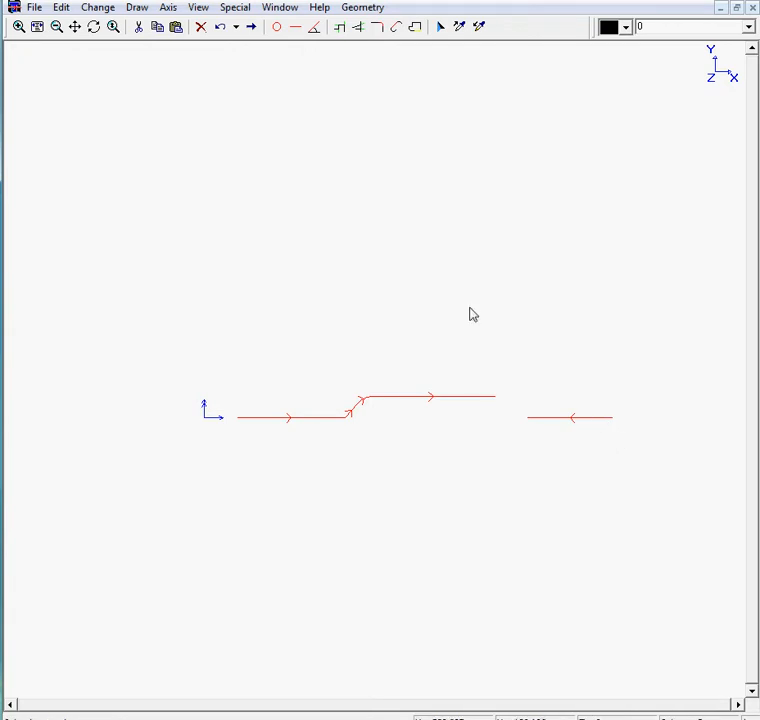
Deselect the first chain and add a line 40 long at 131° to the X-axis from the second base line's X 610 end
{"action": "left_click", "coordinate": [313, 31]}
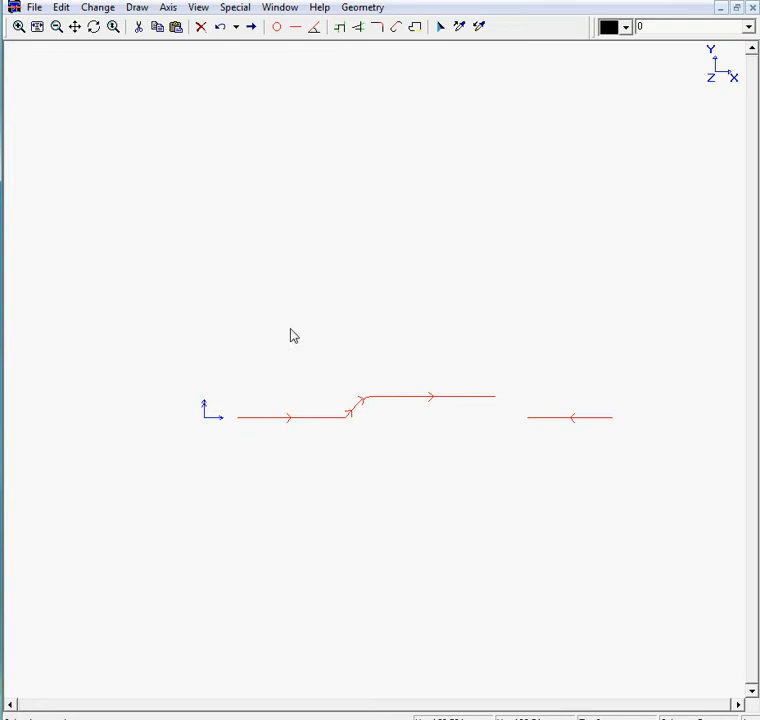
{"action": "left_click", "coordinate": [251, 414]}
{"action": "left_click", "coordinate": [248, 421]}
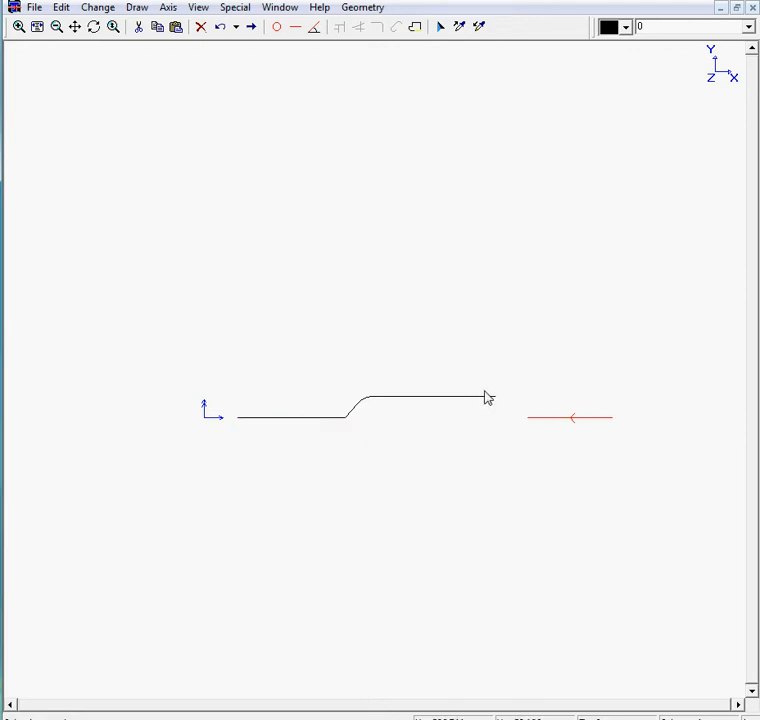
{"action": "left_click", "coordinate": [314, 27]}
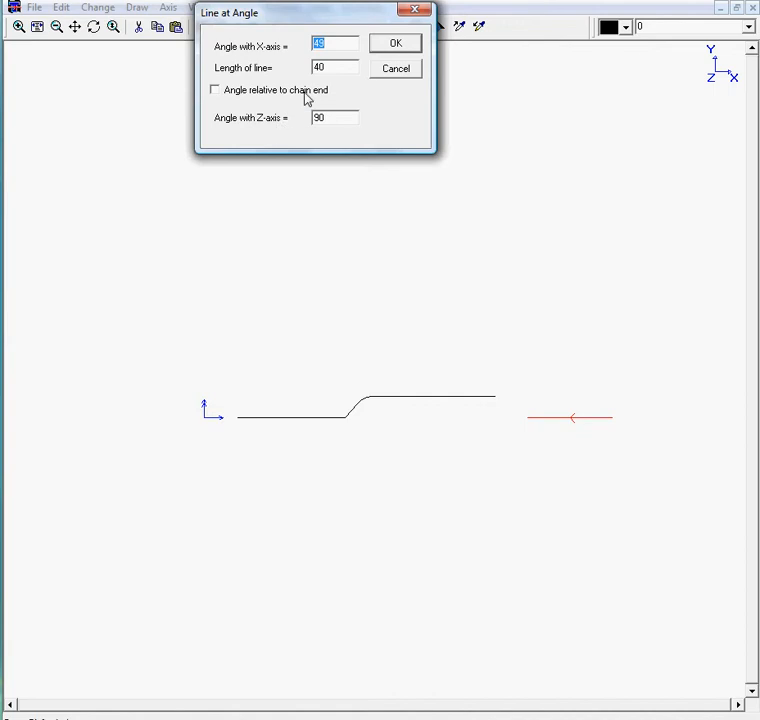
{"action": "type", "text": "131"}
{"action": "left_click_drag", "start_coordinate": [334, 19], "coordinate": [304, 181]}
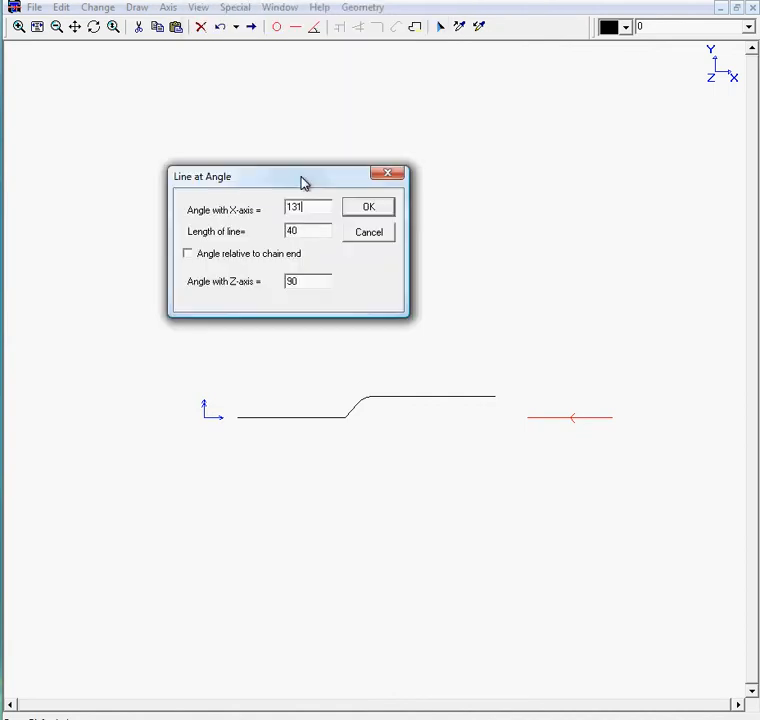
{"action": "left_click", "coordinate": [372, 209]}
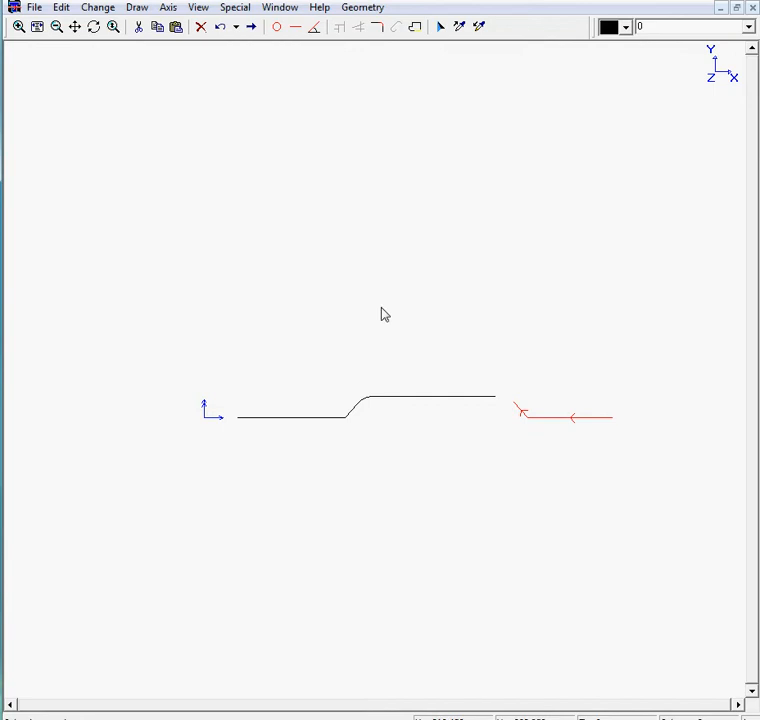
Join the raised horizontal line and the 131° line with an arc fillet of radius 37, and clear the selection
{"action": "left_click", "coordinate": [395, 399]}
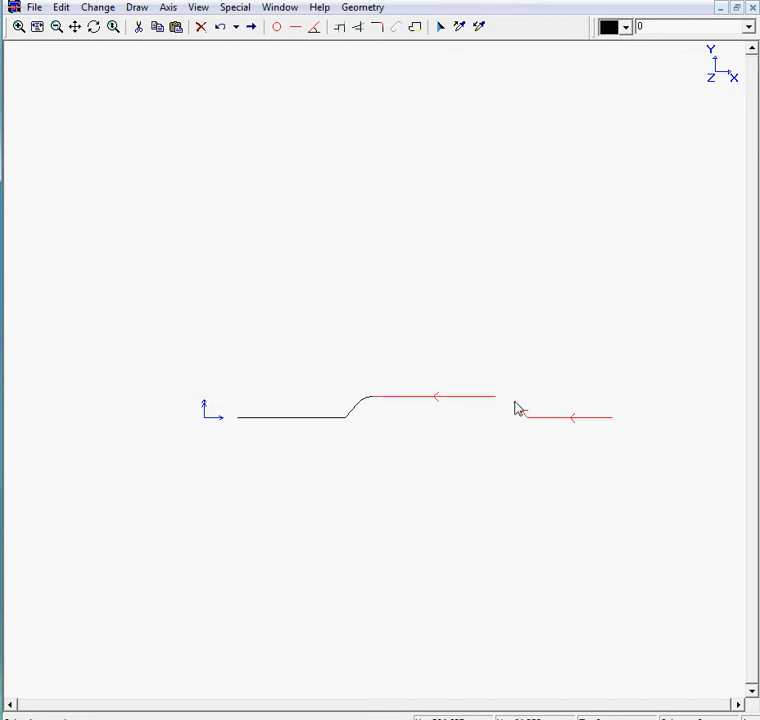
{"action": "left_click", "coordinate": [377, 27]}
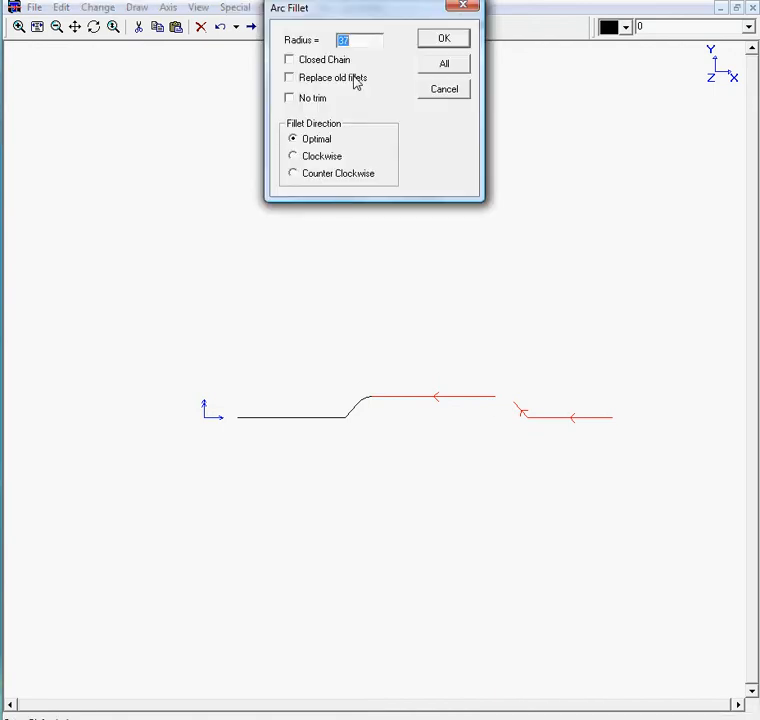
{"action": "left_click", "coordinate": [456, 41]}
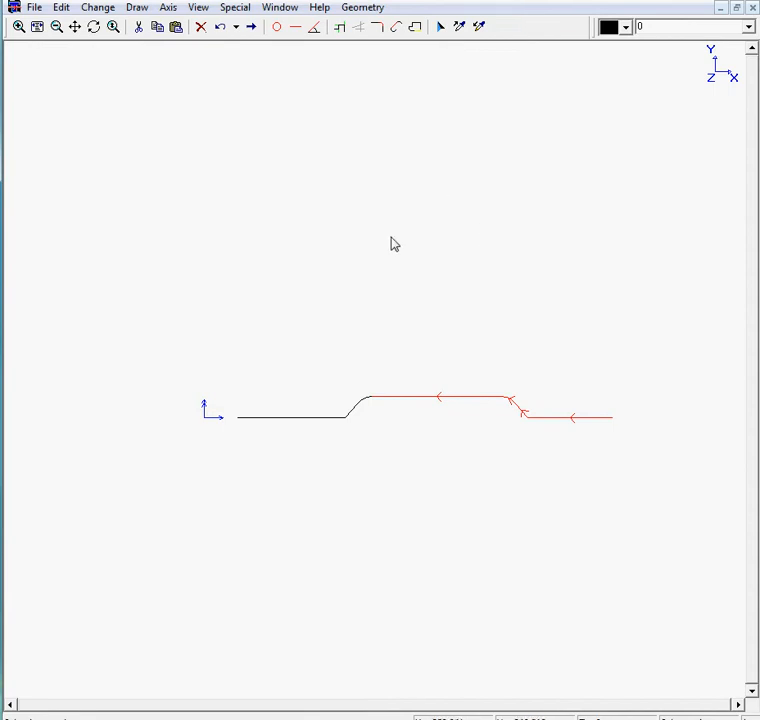
{"action": "key", "text": "Escape"}
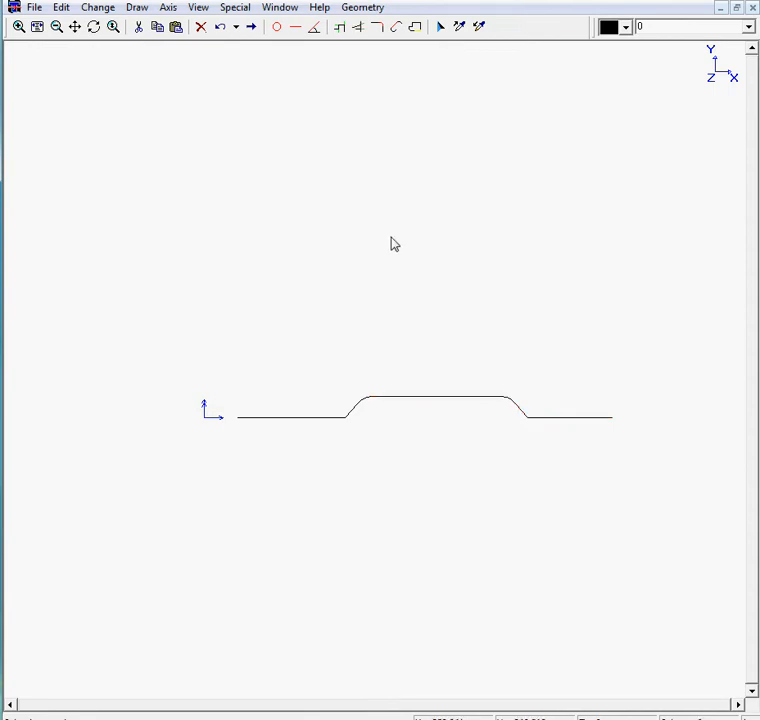
Select the chain and add a line 200 long at 58° to the X-axis (180-122) from the second base line's outer end
{"action": "left_click", "coordinate": [605, 420]}
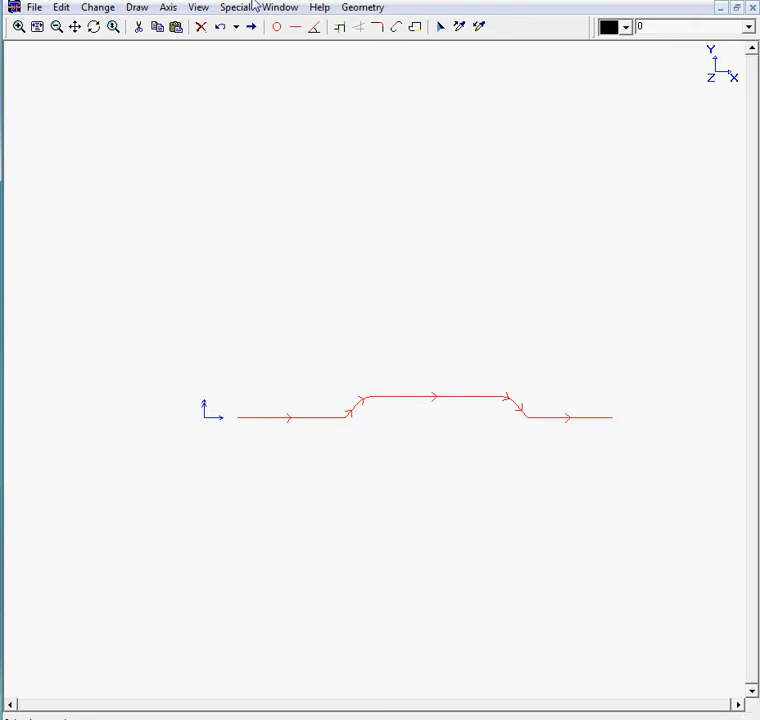
{"action": "left_click", "coordinate": [316, 30]}
{"action": "left_click_drag", "start_coordinate": [321, 19], "coordinate": [297, 142]}
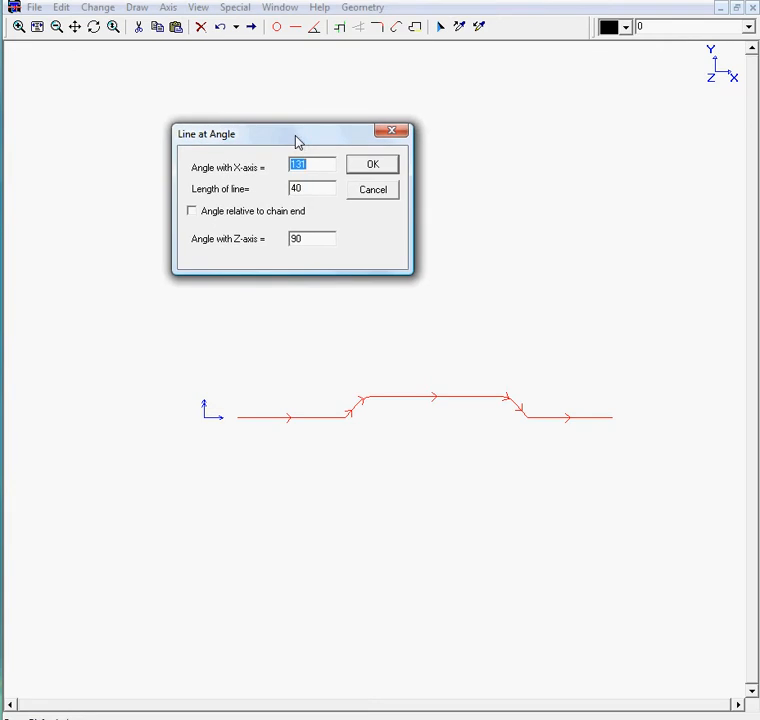
{"action": "type", "text": "180-122"}
{"action": "key", "text": "Tab"}
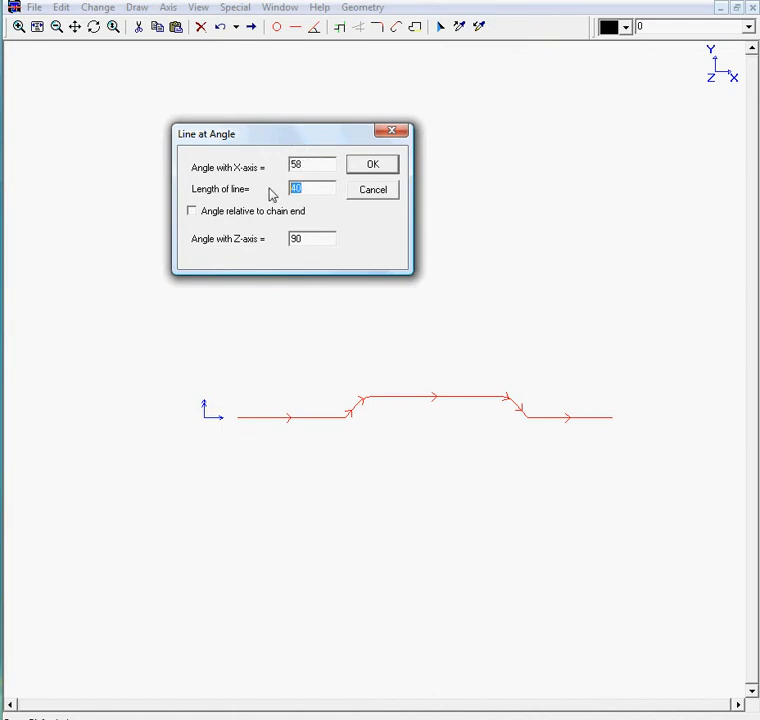
{"action": "type", "text": "200"}
{"action": "left_click", "coordinate": [364, 170]}
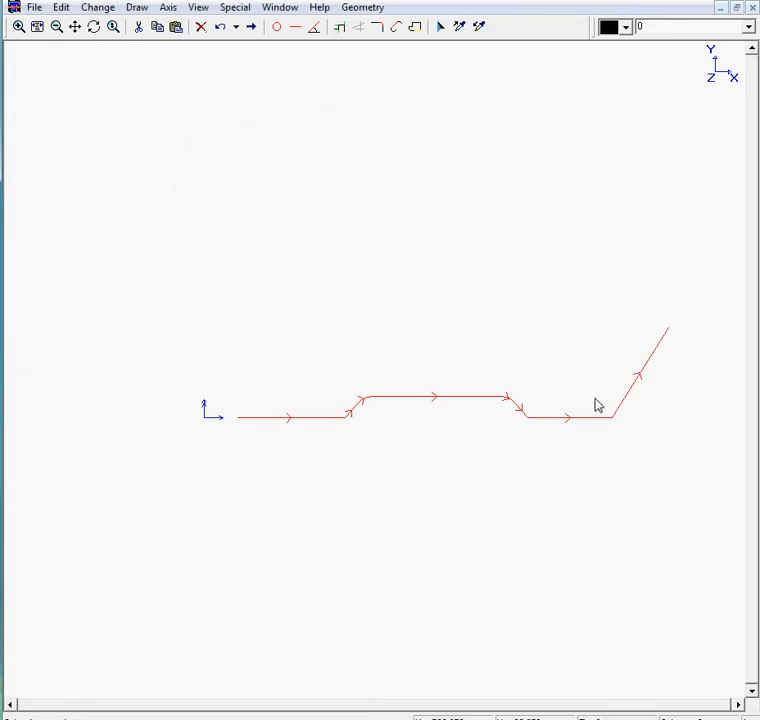
Join the second base line and the 58° line with an arc fillet of radius 70
{"action": "left_click", "coordinate": [379, 30]}
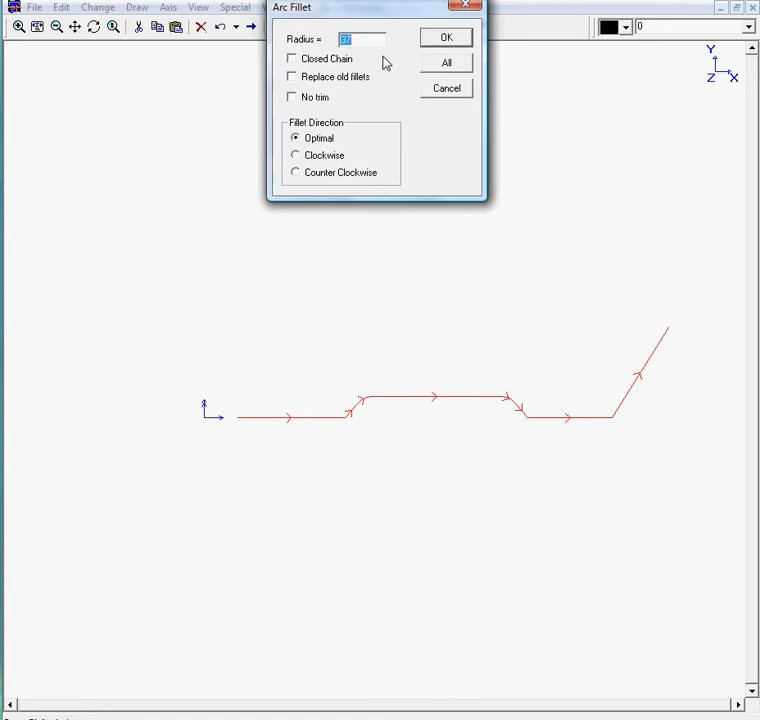
{"action": "type", "text": "70"}
{"action": "left_click", "coordinate": [432, 44]}
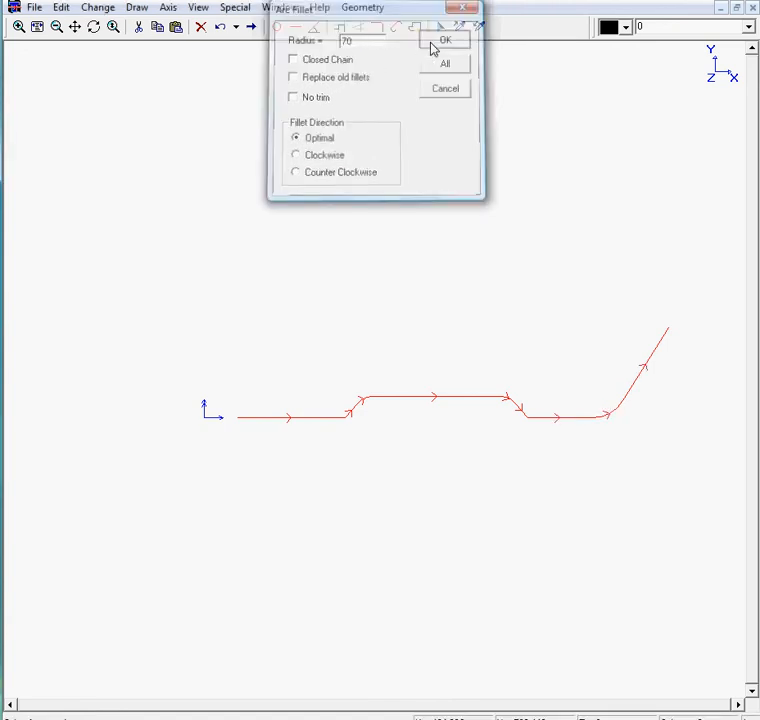
Draw a horizontal line at Y 210 above the 58° line, running from about X 916 back to about X 447
{"action": "left_click", "coordinate": [295, 27]}
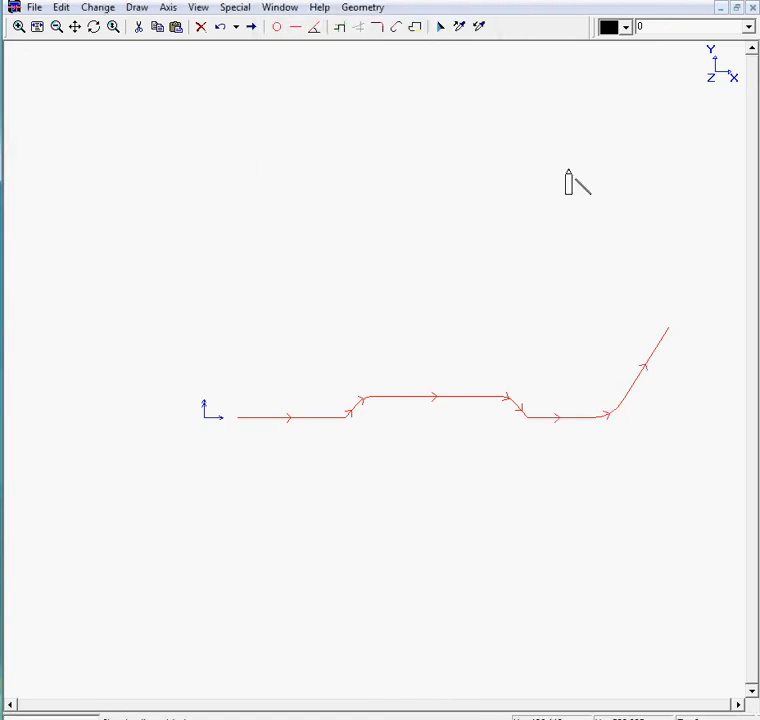
{"action": "left_click", "coordinate": [690, 271]}
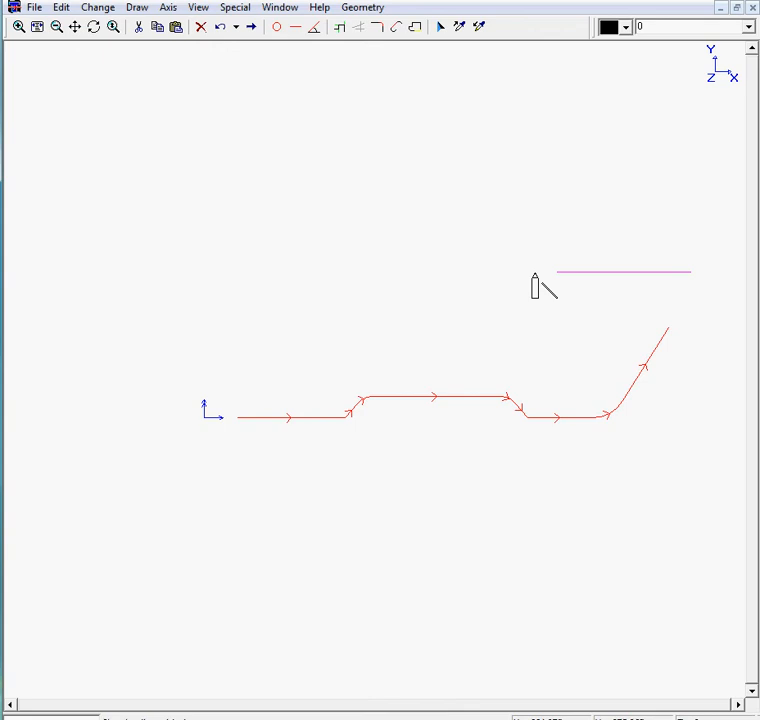
{"action": "left_click", "coordinate": [440, 276]}
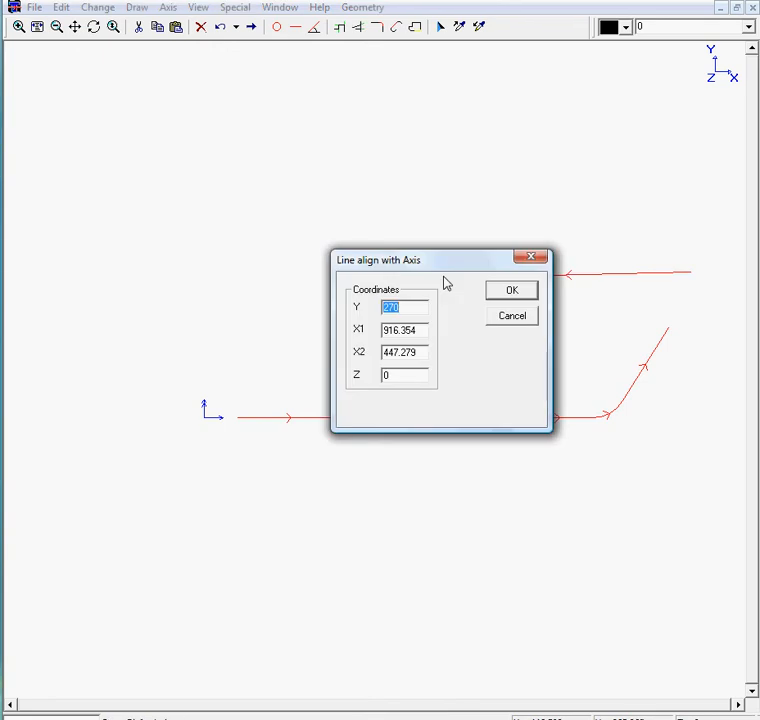
{"action": "left_click_drag", "start_coordinate": [428, 265], "coordinate": [237, 181]}
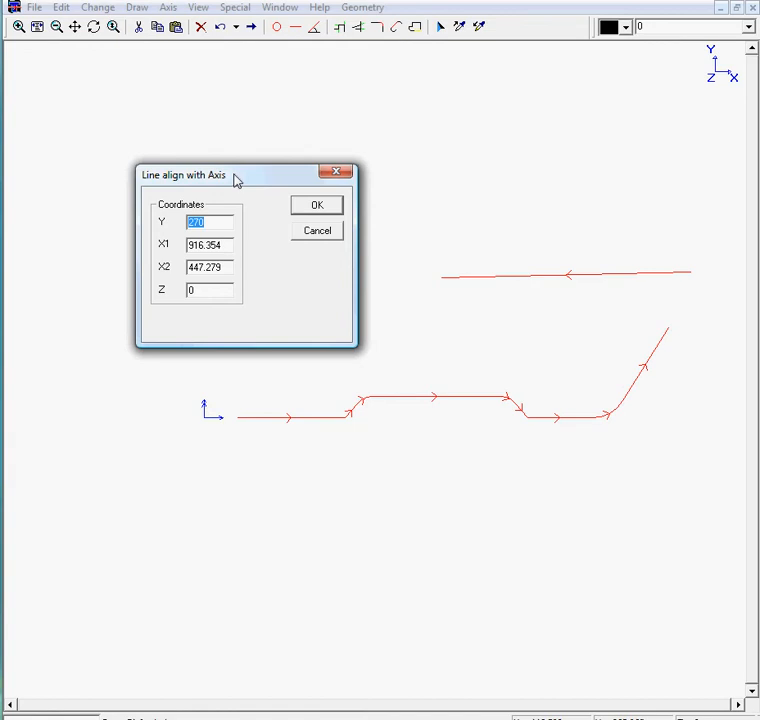
{"action": "type", "text": "210"}
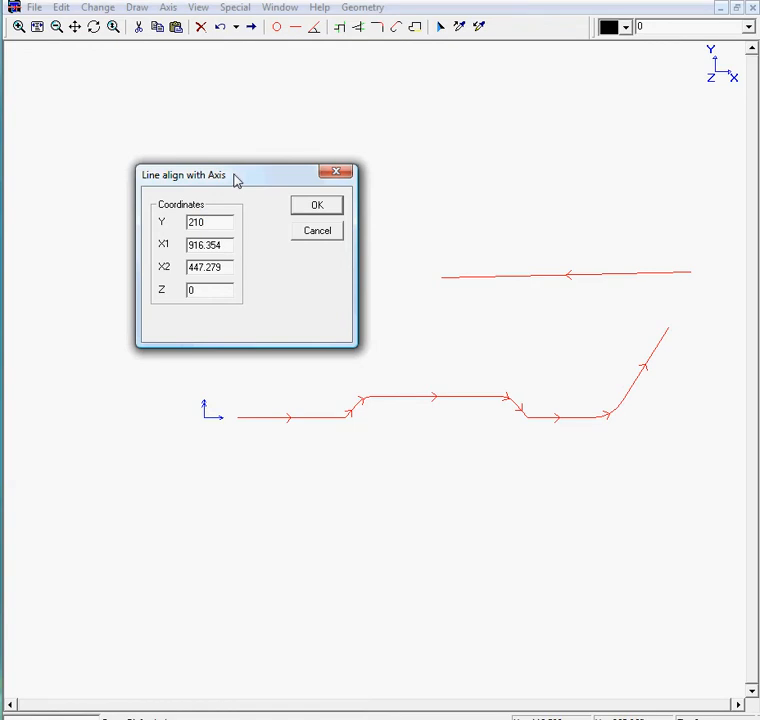
{"action": "left_click", "coordinate": [312, 208]}
Join the 58° line and the Y 210 horizontal line with an arc fillet of radius 37
{"action": "left_click", "coordinate": [396, 27]}
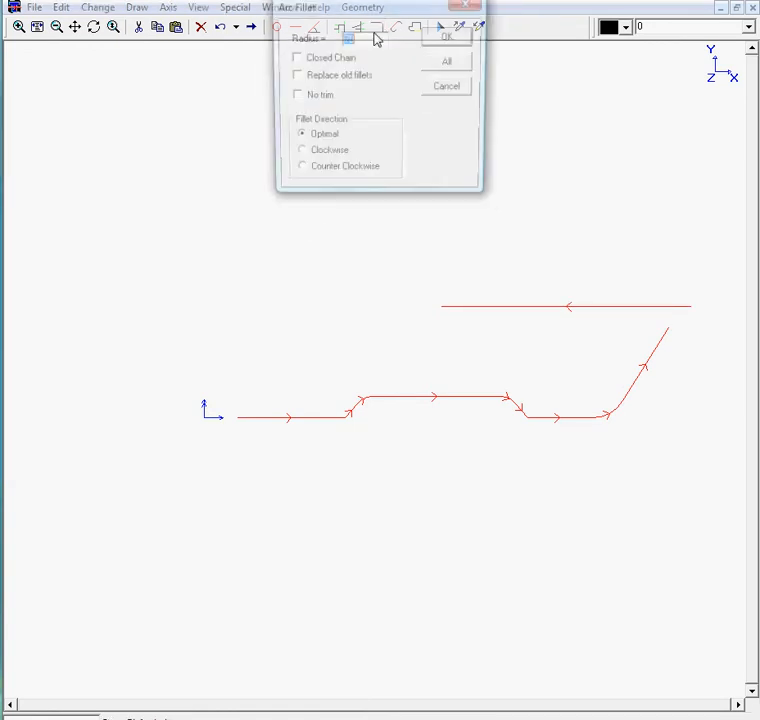
{"action": "type", "text": "37"}
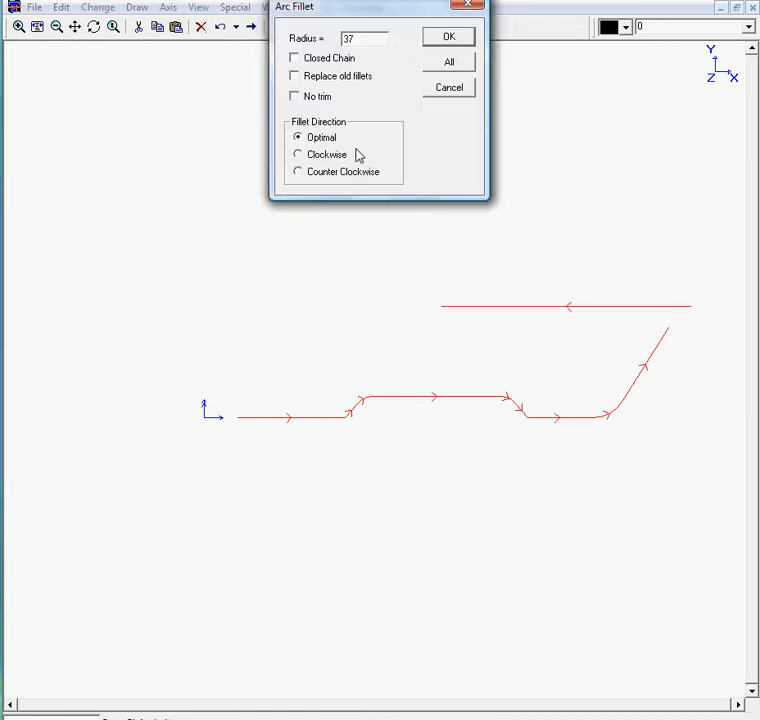
{"action": "left_click", "coordinate": [449, 38]}
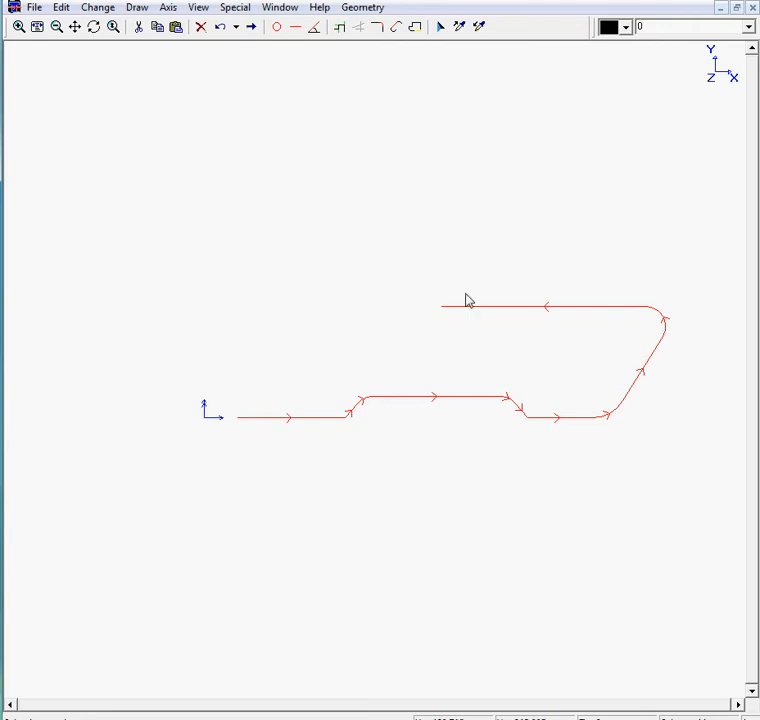
Start a new arc with reset settings and set its centre to X 575 and Y 210+30
{"action": "mouse_move", "coordinate": [461, 313]}
{"action": "left_click", "coordinate": [276, 27]}
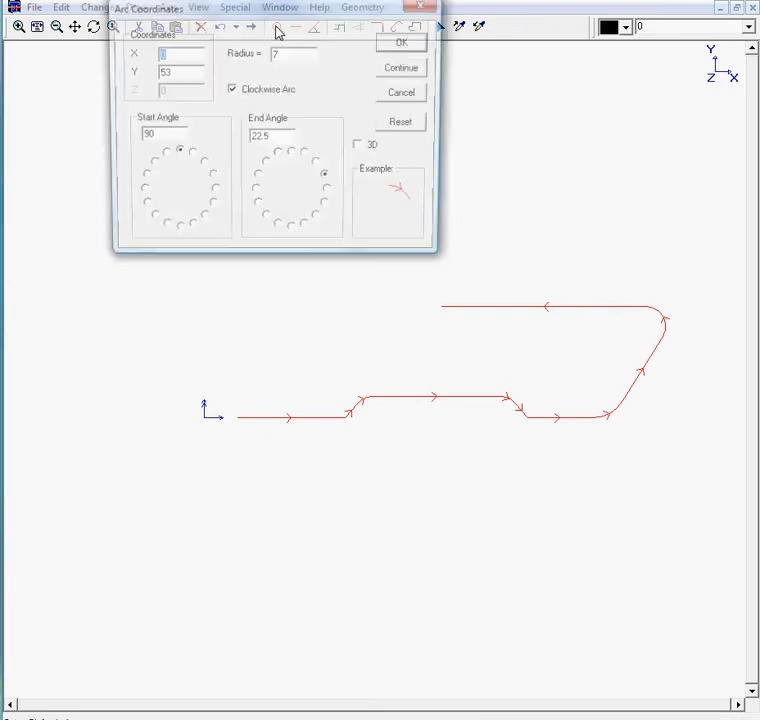
{"action": "left_click_drag", "start_coordinate": [270, 22], "coordinate": [265, 118]}
{"action": "left_click", "coordinate": [396, 220]}
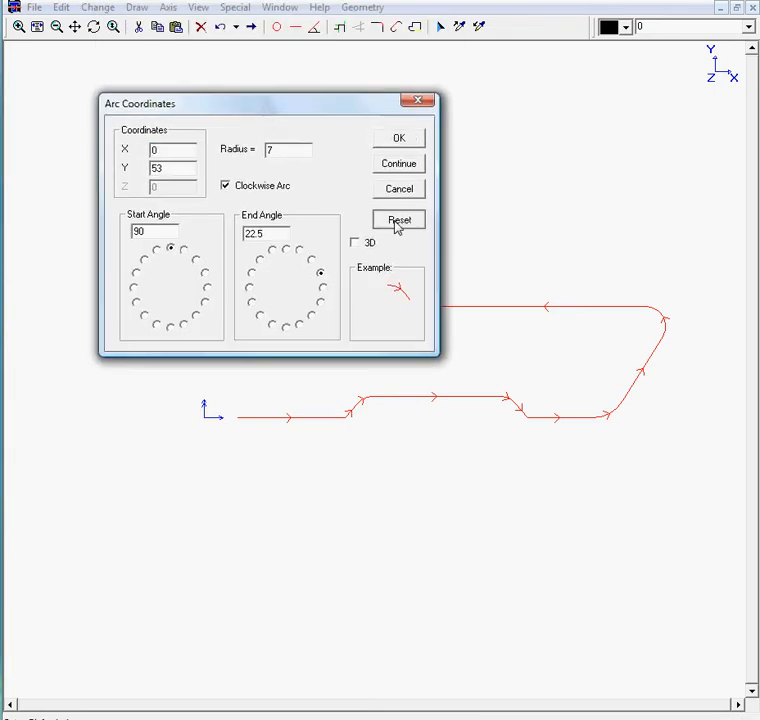
{"action": "left_click", "coordinate": [176, 149]}
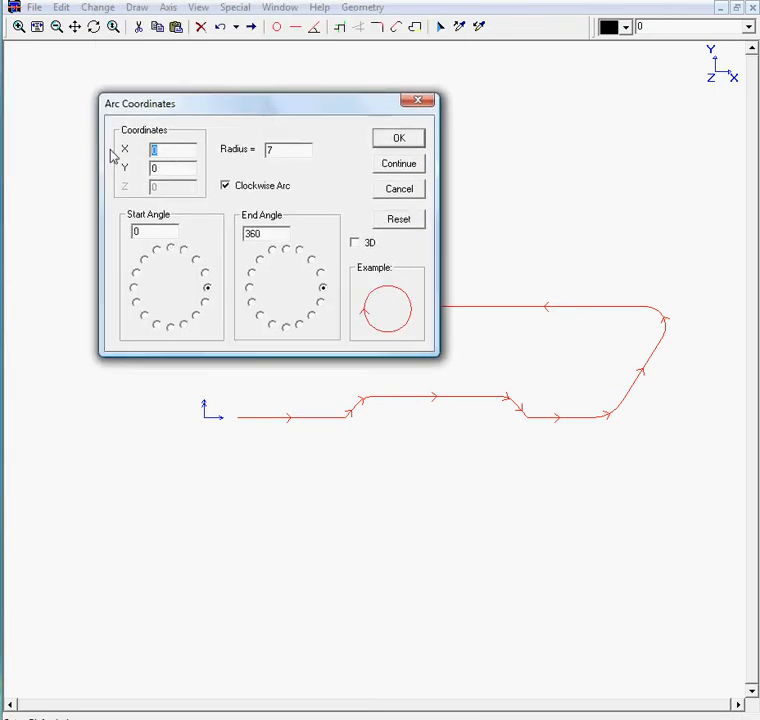
{"action": "type", "text": "575"}
{"action": "key", "text": "Tab"}
{"action": "type", "text": "210+30"}
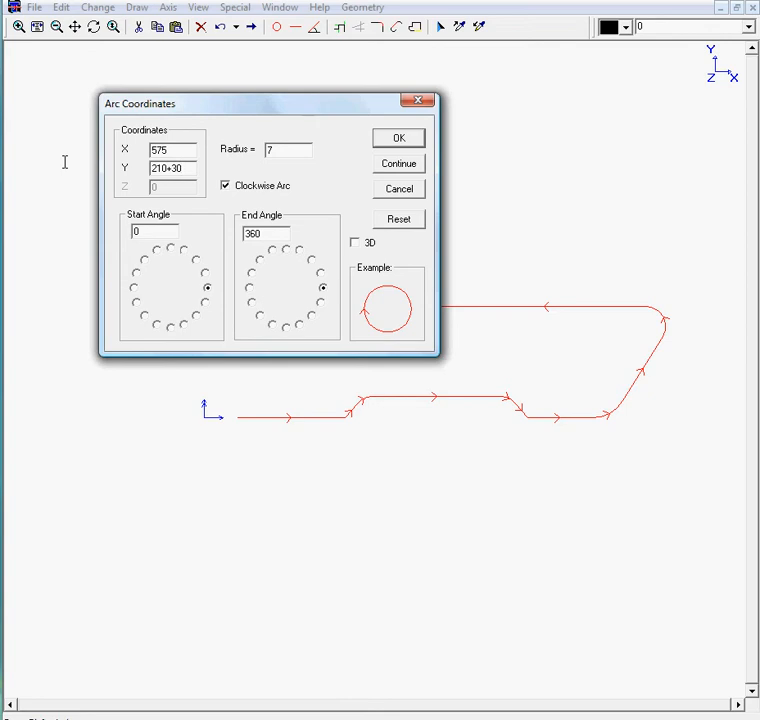
Create the clockwise arc with radius 30 from 270° to 180°, and trim the Y 210 line to the arc's start
{"action": "left_click", "coordinate": [268, 150]}
{"action": "left_click_drag", "start_coordinate": [246, 150], "coordinate": [240, 151]}
{"action": "type", "text": "30"}
{"action": "left_click", "coordinate": [170, 328]}
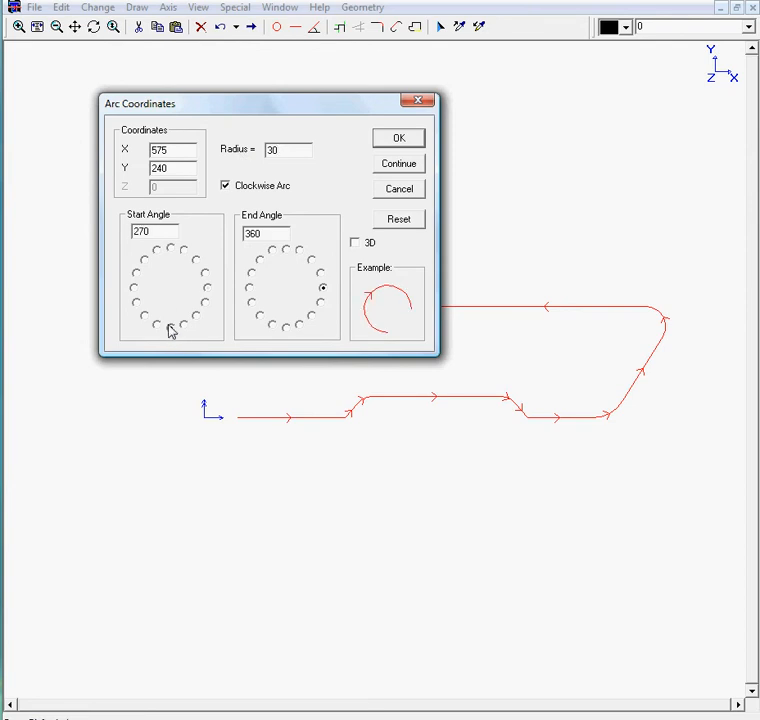
{"action": "left_click", "coordinate": [249, 289]}
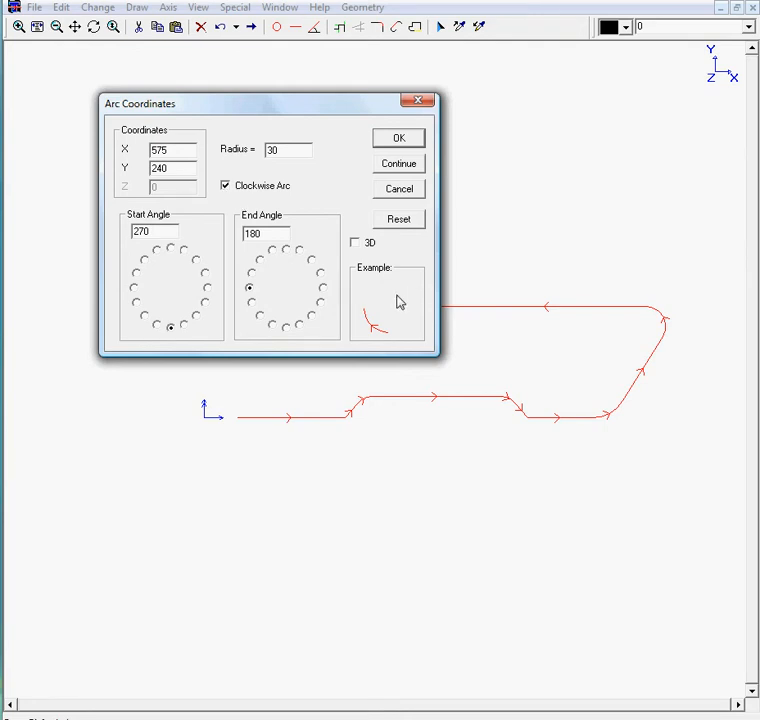
{"action": "left_click_drag", "start_coordinate": [350, 108], "coordinate": [271, 44]}
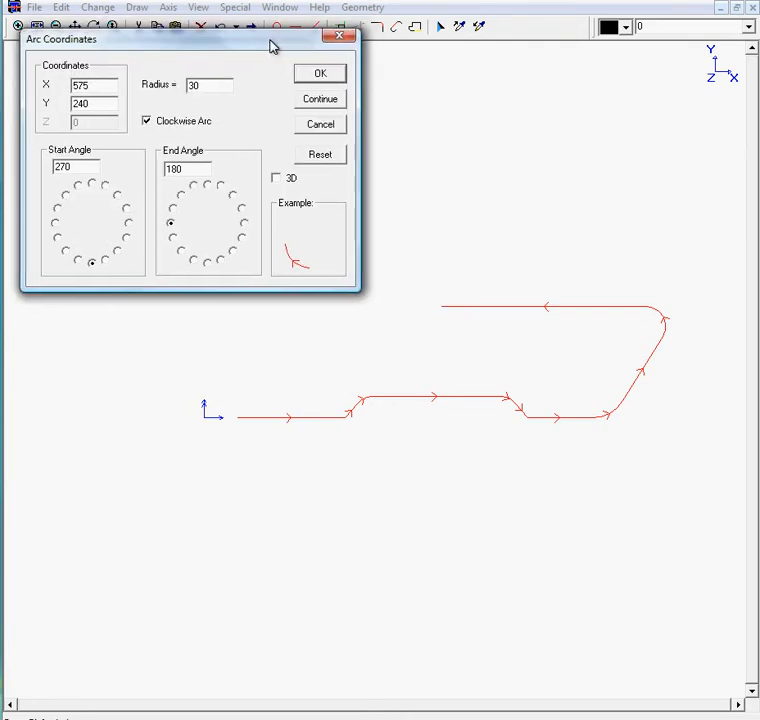
{"action": "left_click", "coordinate": [319, 74]}
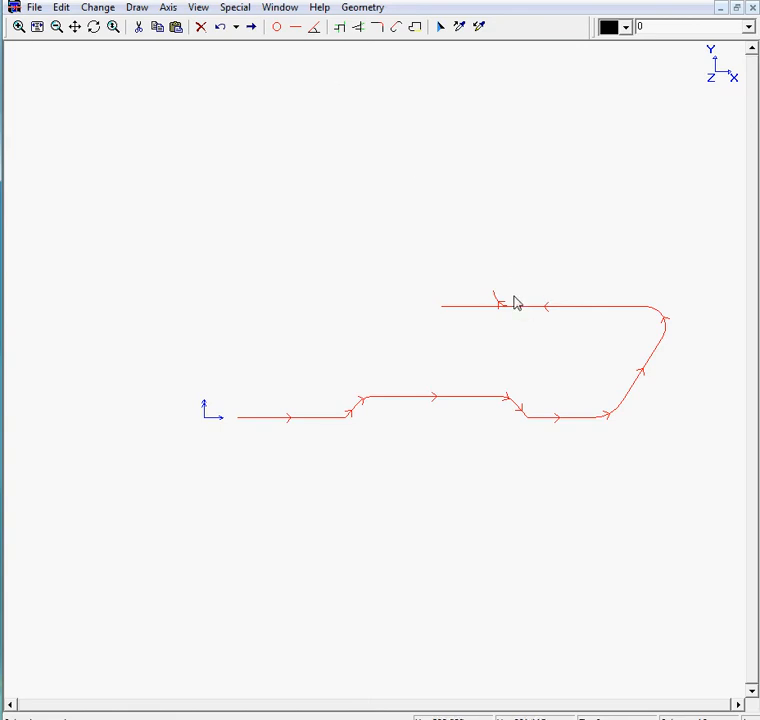
{"action": "left_click", "coordinate": [340, 28]}
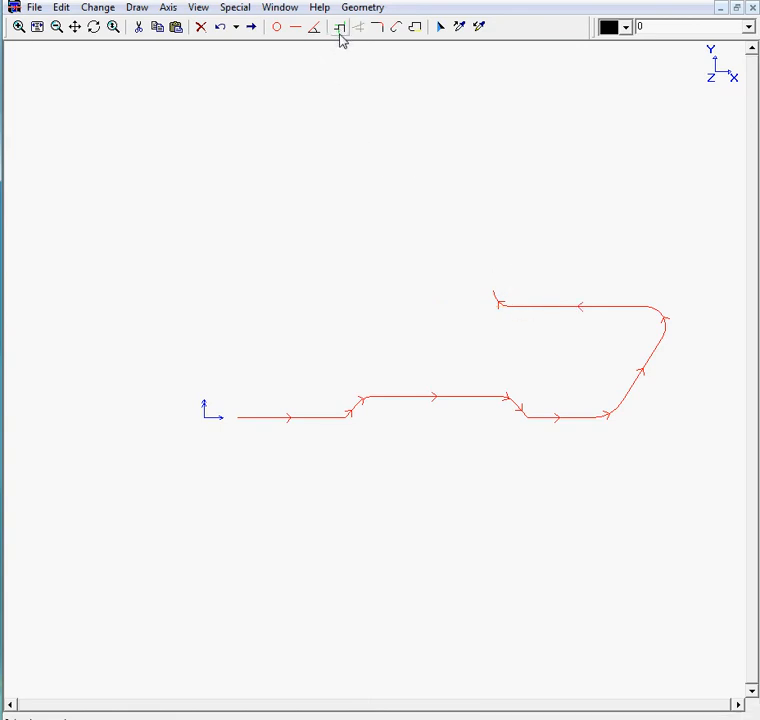
Add a line 150 long at 135° to the X-axis (90+45), continuing from the radius 30 arc
{"action": "left_click", "coordinate": [38, 30]}
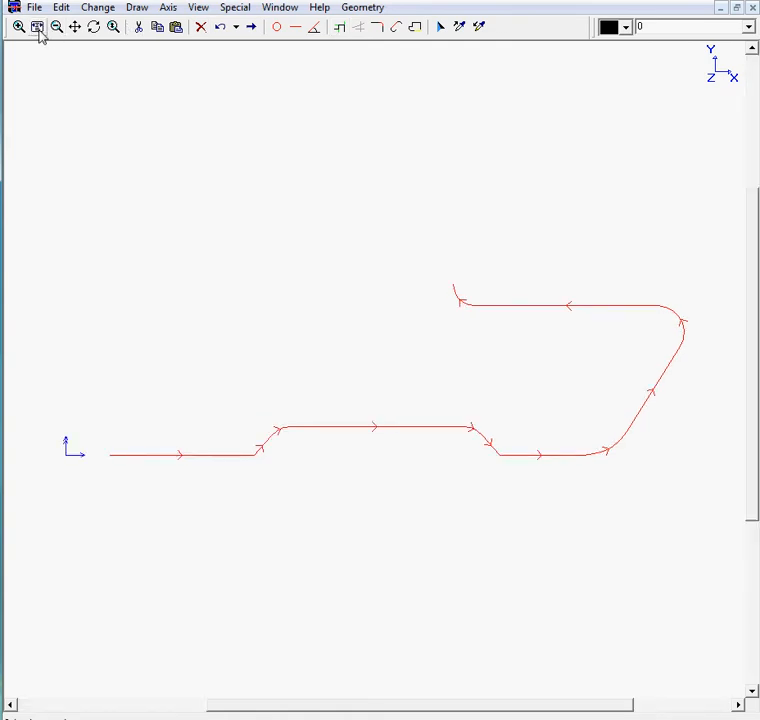
{"action": "left_click", "coordinate": [321, 34]}
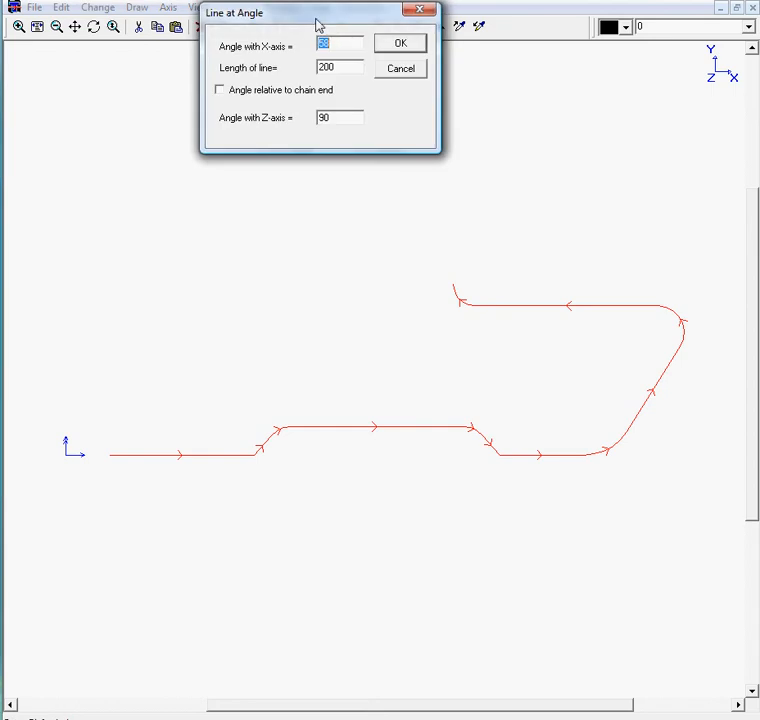
{"action": "left_click_drag", "start_coordinate": [319, 22], "coordinate": [210, 112]}
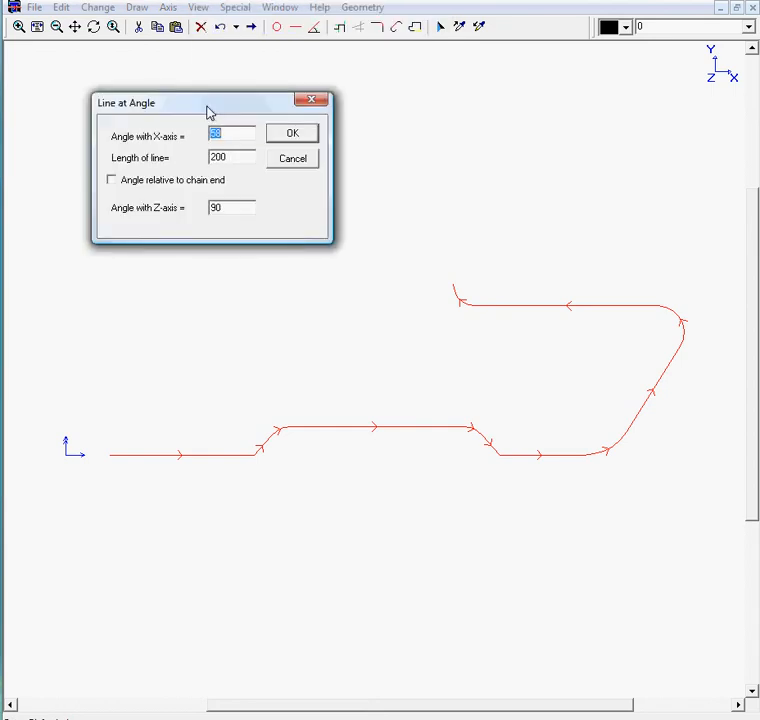
{"action": "type", "text": "90+45"}
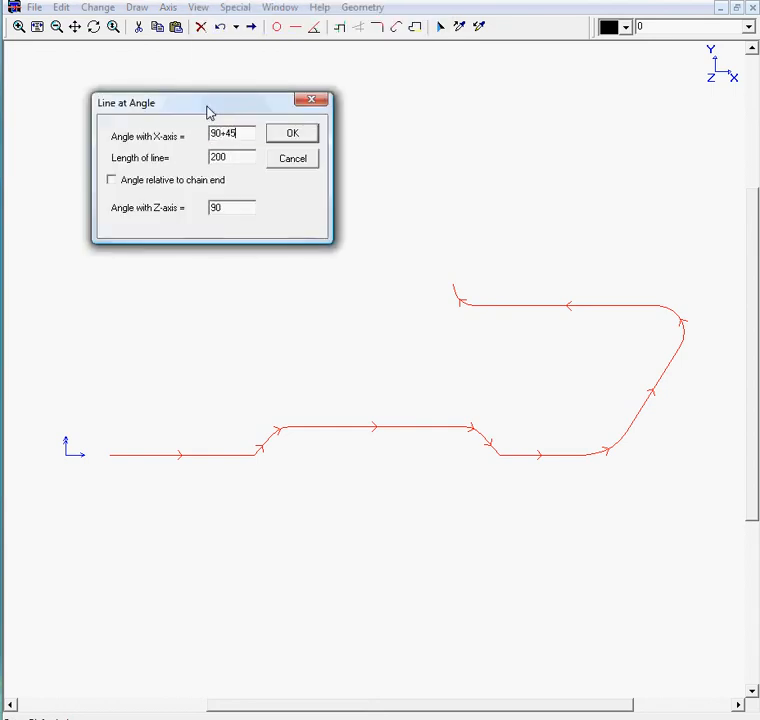
{"action": "left_click", "coordinate": [231, 157]}
{"action": "left_click_drag", "start_coordinate": [231, 157], "coordinate": [169, 163]}
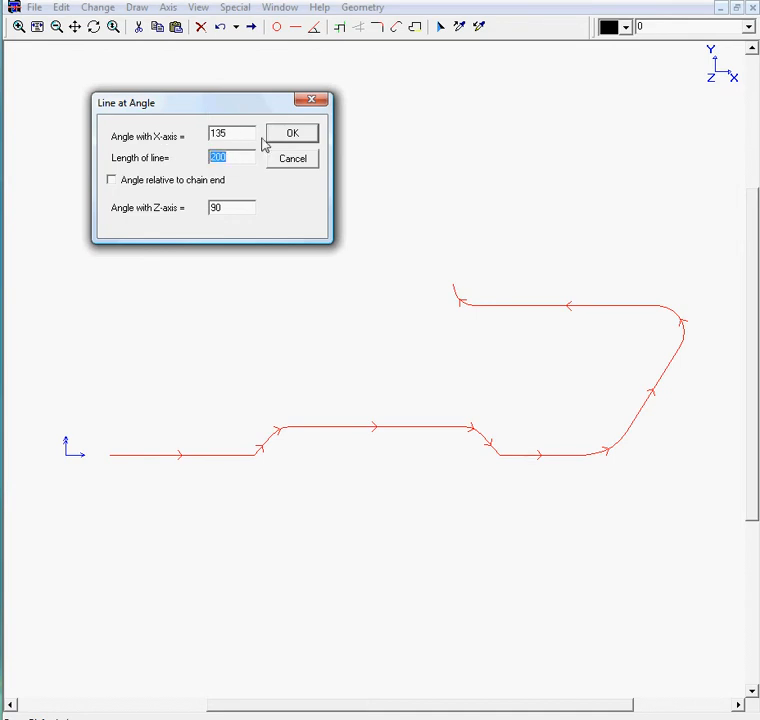
{"action": "type", "text": "150"}
{"action": "left_click", "coordinate": [299, 139]}
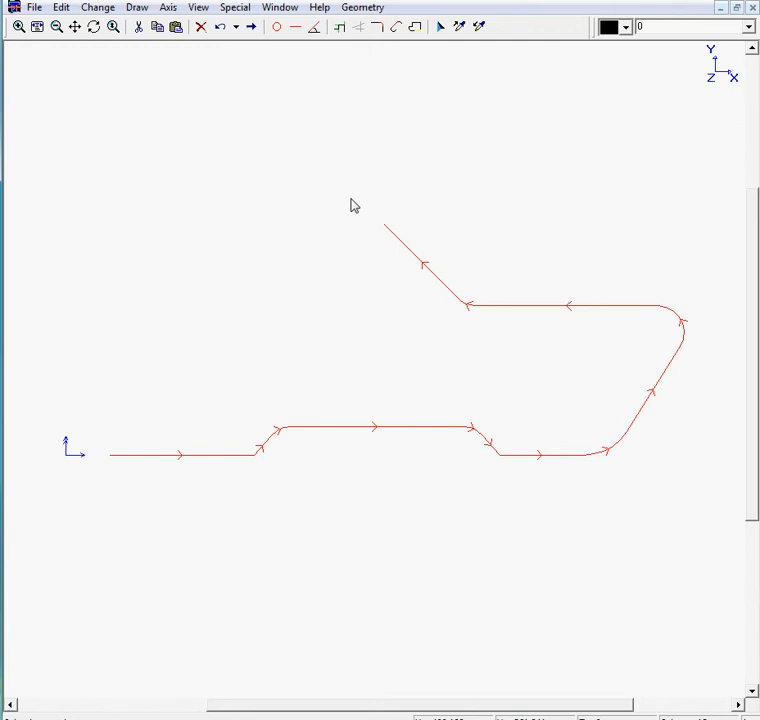
Draw a counterclockwise arc of radius 65 centred at X 430, Y 420, from 315° to 135°
{"action": "left_click", "coordinate": [277, 28]}
{"action": "left_click", "coordinate": [405, 127]}
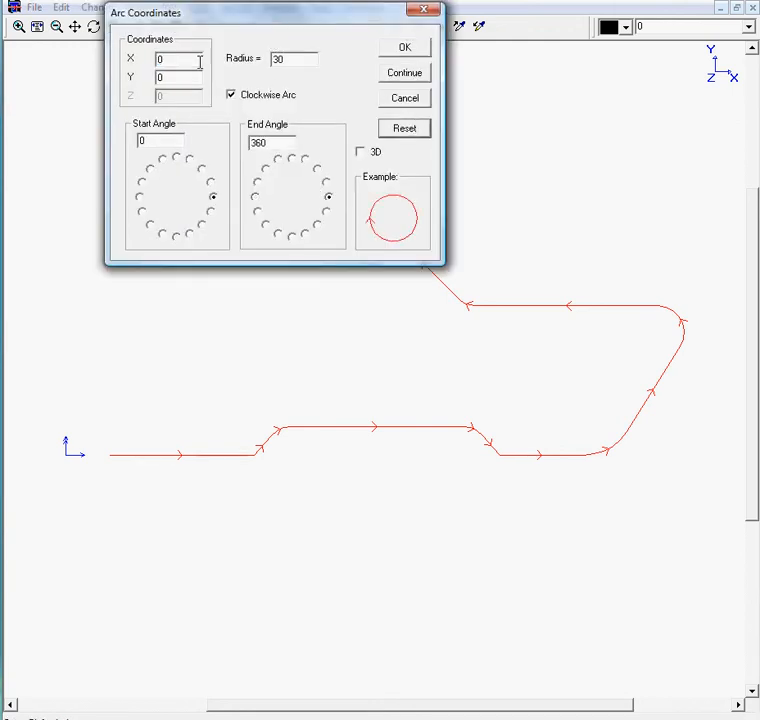
{"action": "left_click_drag", "start_coordinate": [186, 59], "coordinate": [85, 54]}
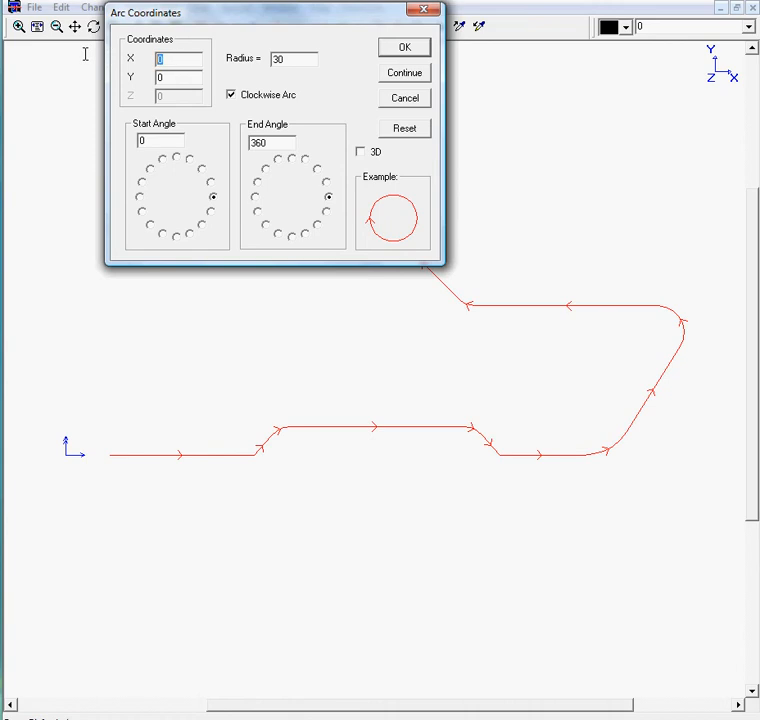
{"action": "type", "text": "430"}
{"action": "left_click_drag", "start_coordinate": [159, 78], "coordinate": [173, 76]}
{"action": "type", "text": "420"}
{"action": "key", "text": "Tab"}
{"action": "type", "text": "65"}
{"action": "left_click", "coordinate": [202, 225]}
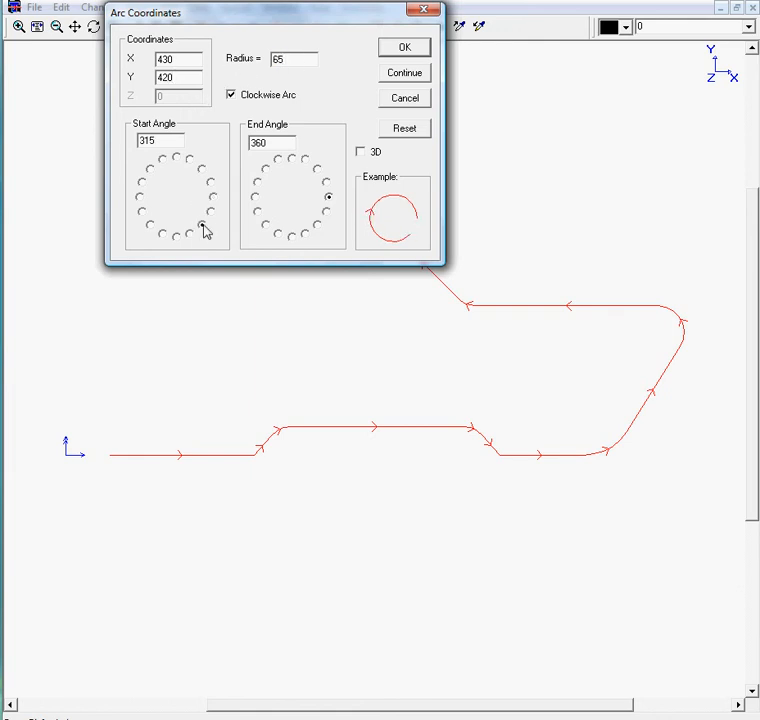
{"action": "left_click", "coordinate": [265, 170]}
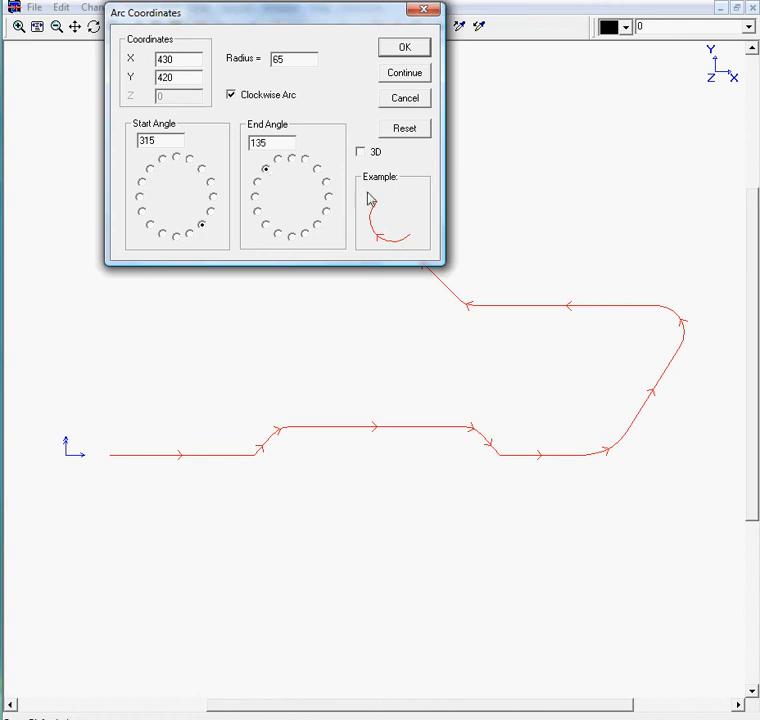
{"action": "left_click", "coordinate": [232, 96]}
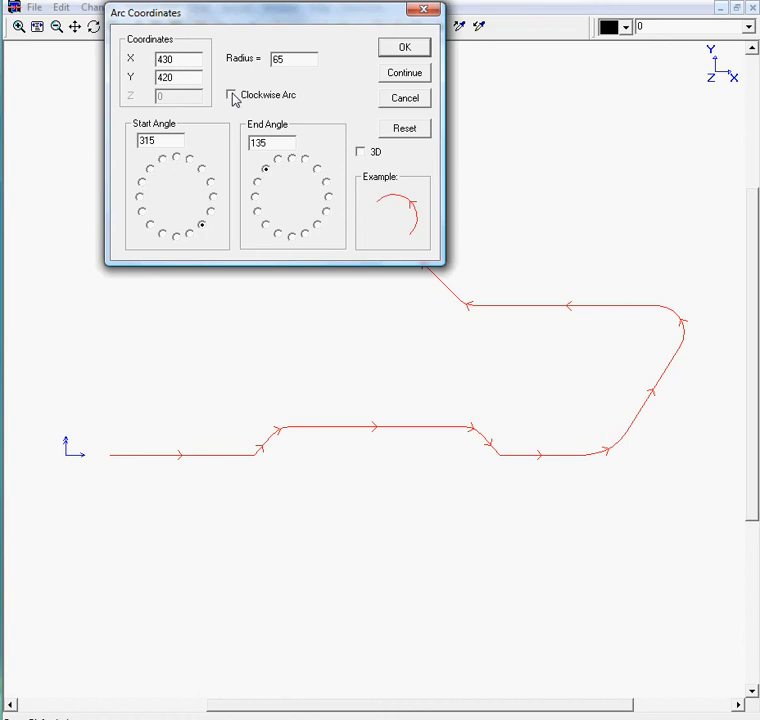
{"action": "left_click", "coordinate": [404, 52]}
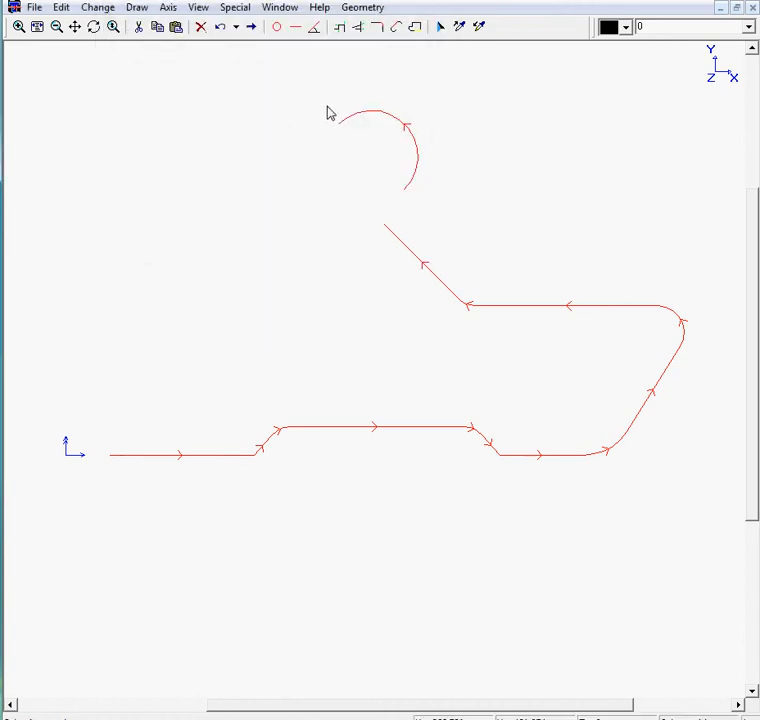
Add a radius 50 arc fillet between the 135° line and the radius 65 arc
{"action": "left_click", "coordinate": [376, 30]}
{"action": "left_click_drag", "start_coordinate": [360, 22], "coordinate": [171, 163]}
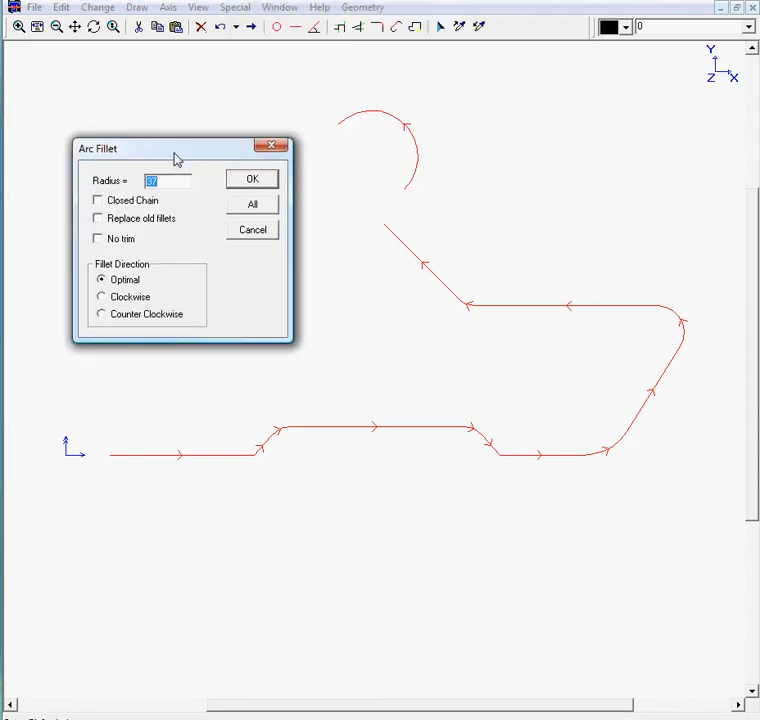
{"action": "type", "text": "50"}
{"action": "left_click", "coordinate": [250, 182]}
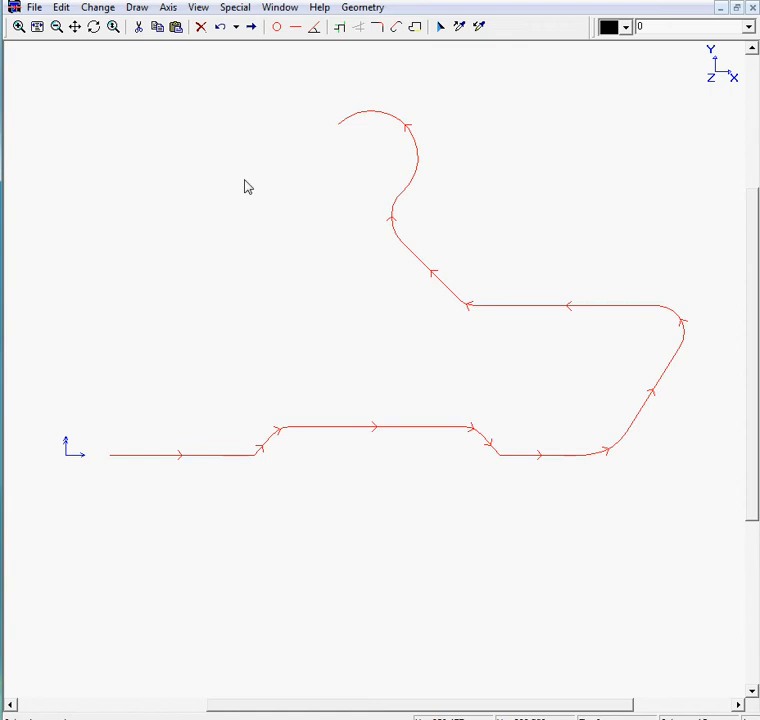
Add a line 400 long at 210° to the X-axis (180+30), continuing from the radius 65 arc
{"action": "left_click", "coordinate": [314, 35]}
{"action": "left_click_drag", "start_coordinate": [310, 25], "coordinate": [168, 147]}
{"action": "type", "text": "1"}
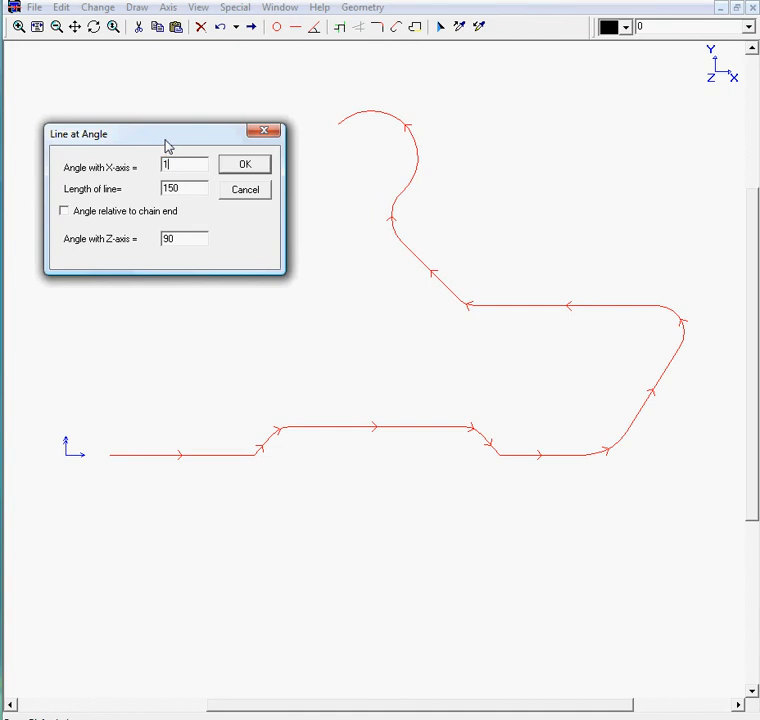
{"action": "type", "text": "80+30"}
{"action": "left_click", "coordinate": [181, 189]}
{"action": "left_click_drag", "start_coordinate": [181, 189], "coordinate": [149, 192]}
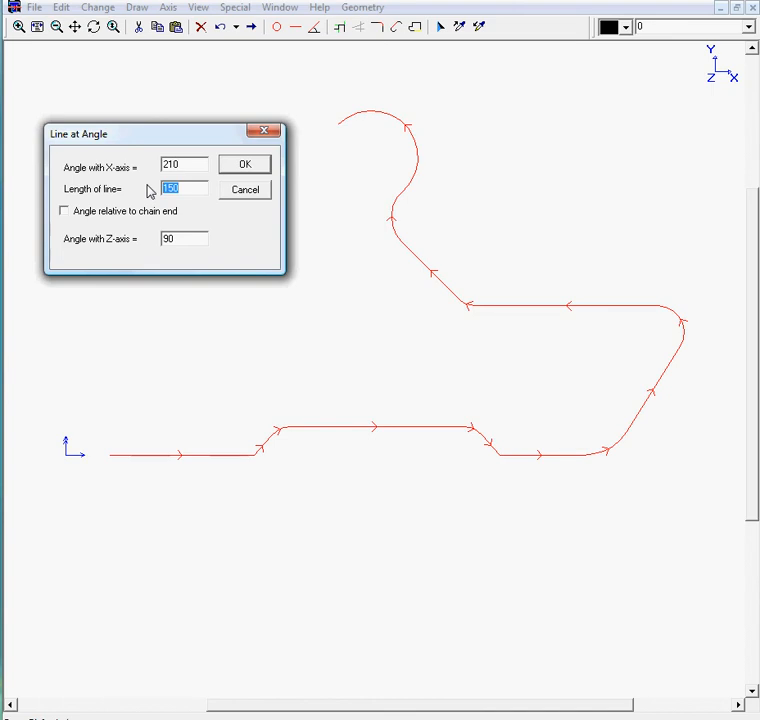
{"action": "type", "text": "400"}
{"action": "left_click", "coordinate": [246, 170]}
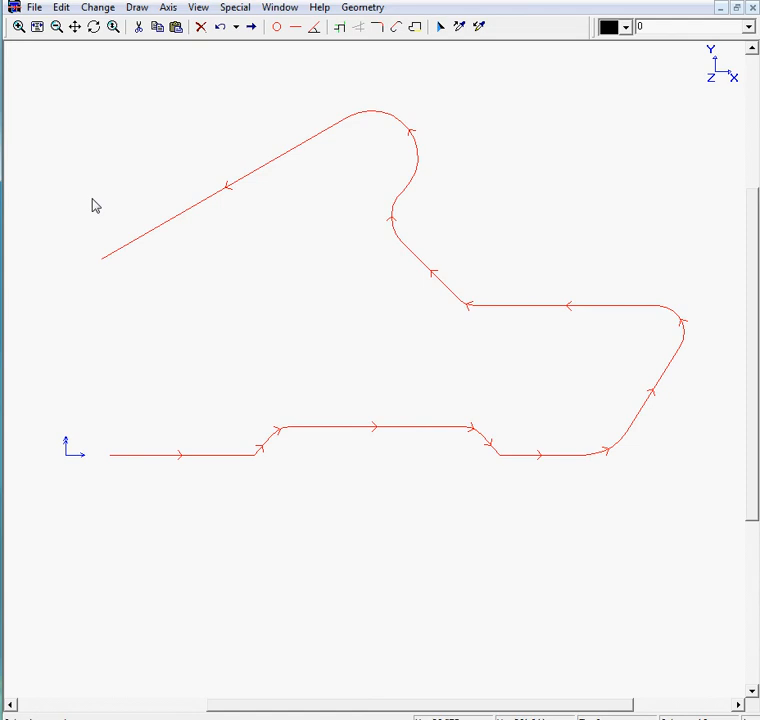
Reverse the profile chain's direction and define a new arc with reset settings, centred at X 160, Y 50, with radius 50
{"action": "left_click", "coordinate": [236, 8]}
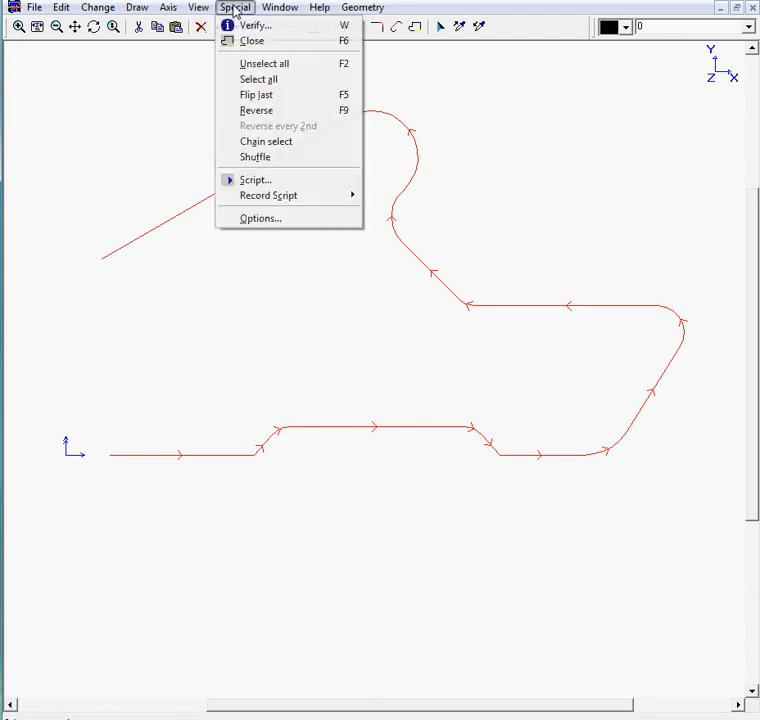
{"action": "left_click", "coordinate": [313, 112]}
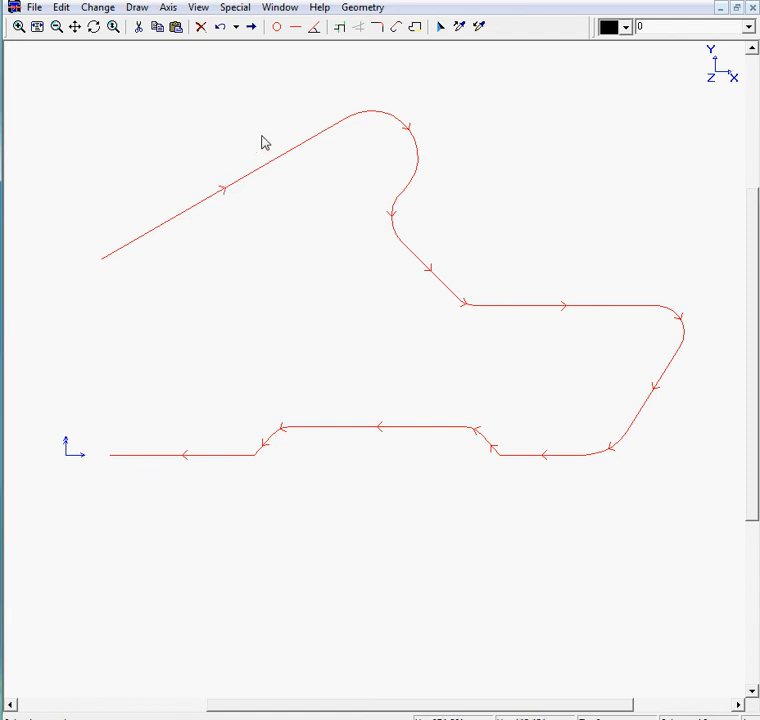
{"action": "left_click", "coordinate": [277, 30]}
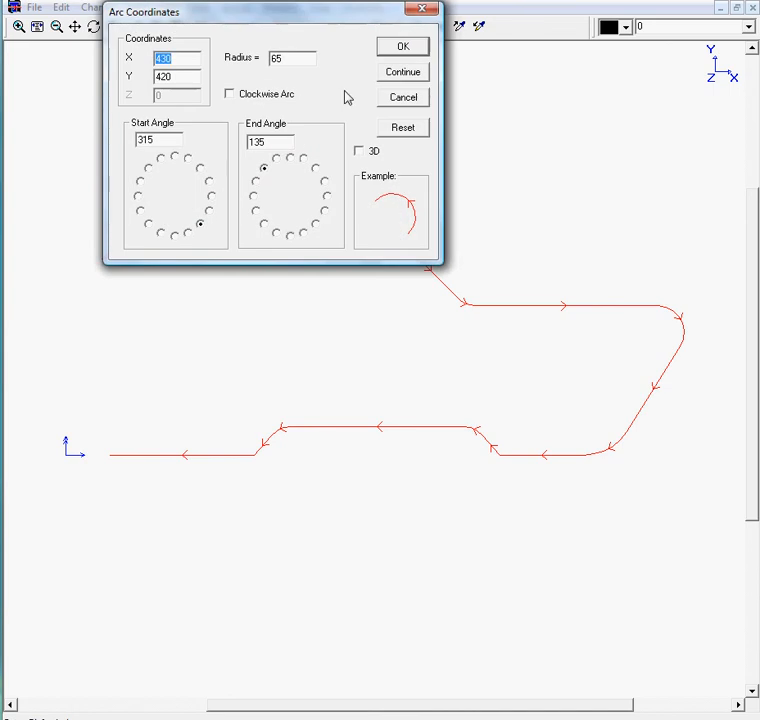
{"action": "key", "text": "alt+r"}
{"action": "double_click", "coordinate": [181, 59]}
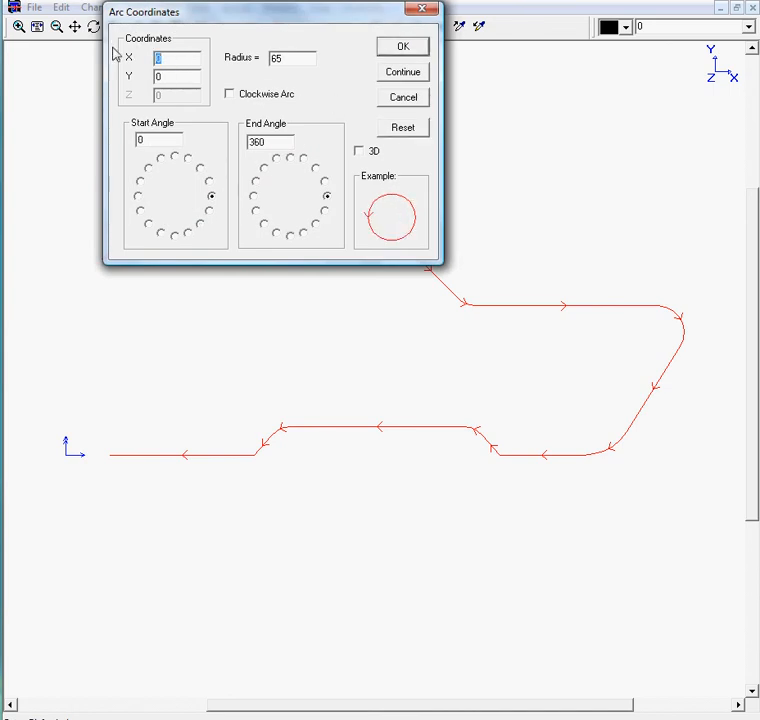
{"action": "type", "text": "160"}
{"action": "double_click", "coordinate": [157, 76]}
{"action": "type", "text": "50"}
{"action": "double_click", "coordinate": [277, 58]}
{"action": "type", "text": "50"}
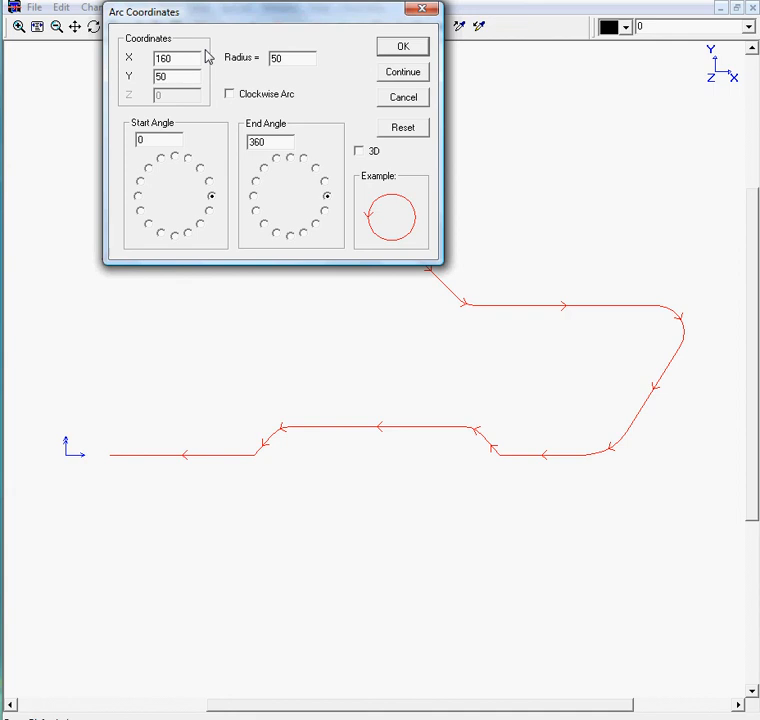
Create the arc clockwise from 270° to 180° and trim the lower-left horizontal line to the arc's start
{"action": "left_click", "coordinate": [230, 96]}
{"action": "left_click", "coordinate": [175, 236]}
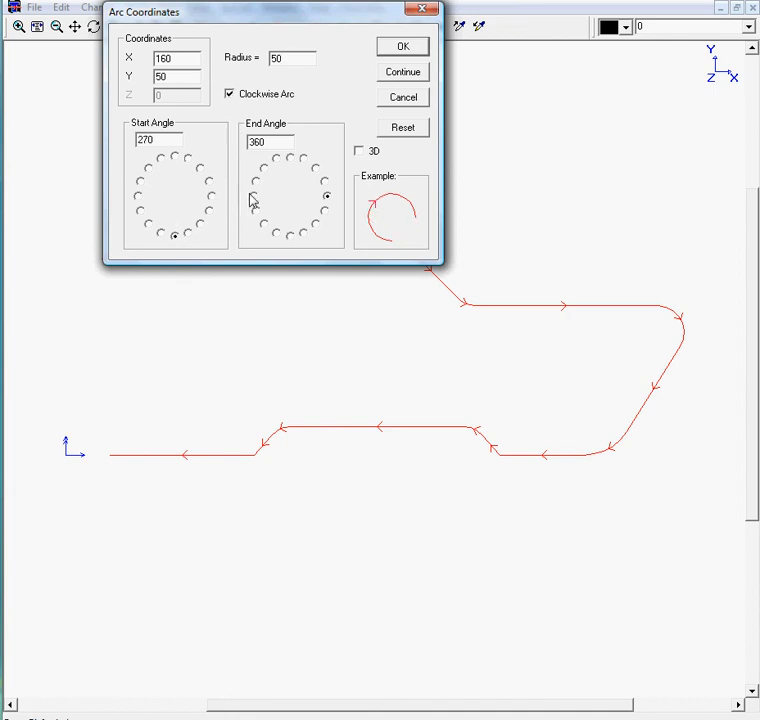
{"action": "left_click", "coordinate": [254, 198]}
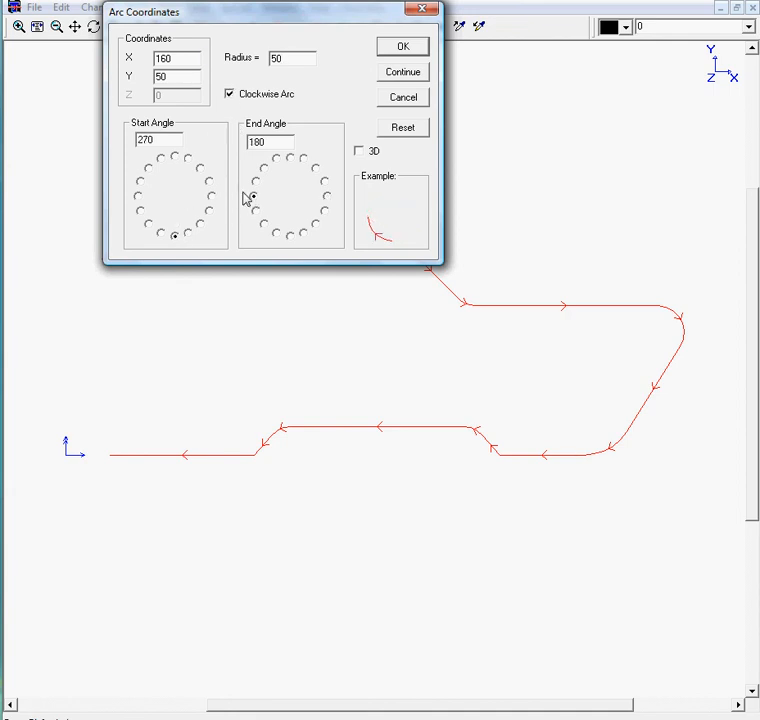
{"action": "left_click", "coordinate": [403, 46]}
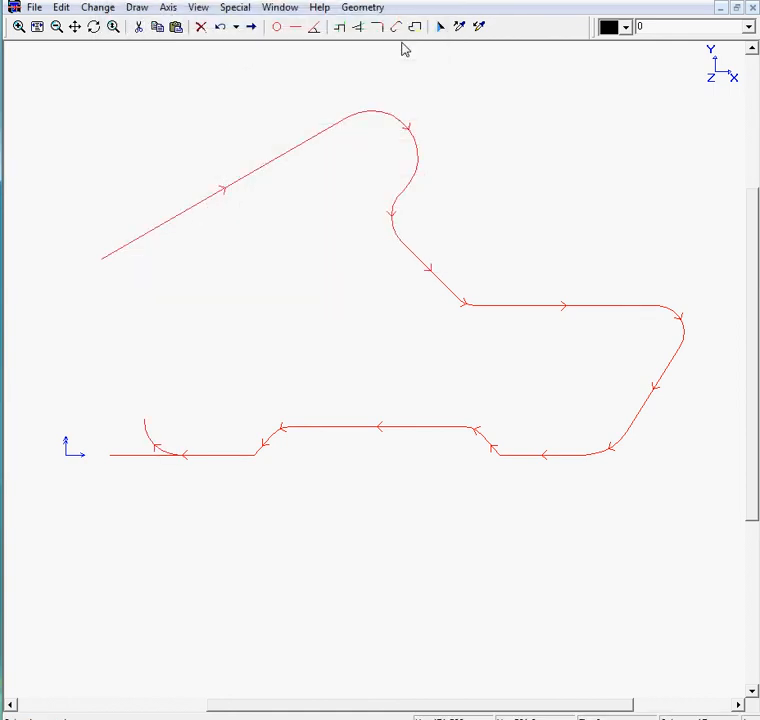
{"action": "left_click", "coordinate": [341, 28]}
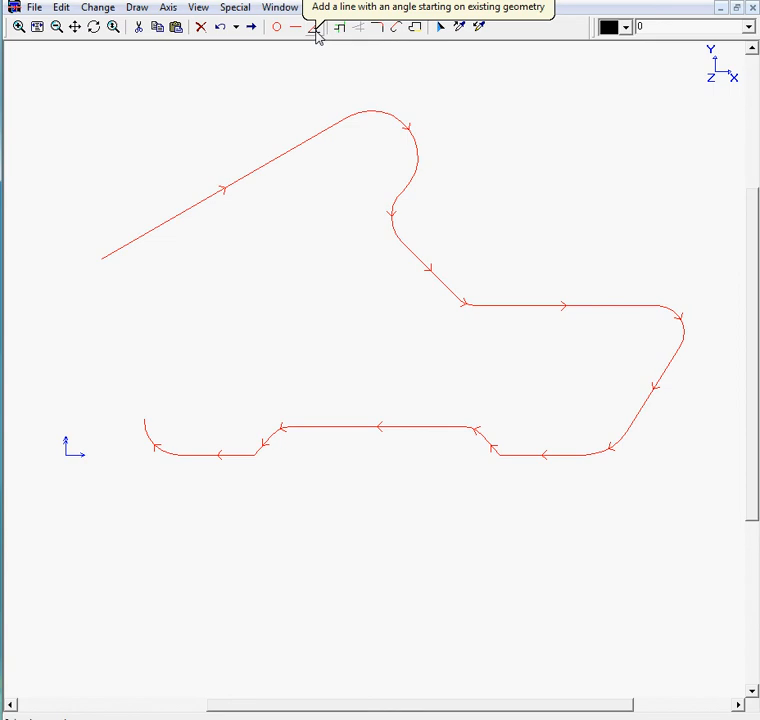
Add a line 400 long at 118° to the X-axis, continuing from the lower-left radius 50 arc
{"action": "left_click", "coordinate": [313, 28]}
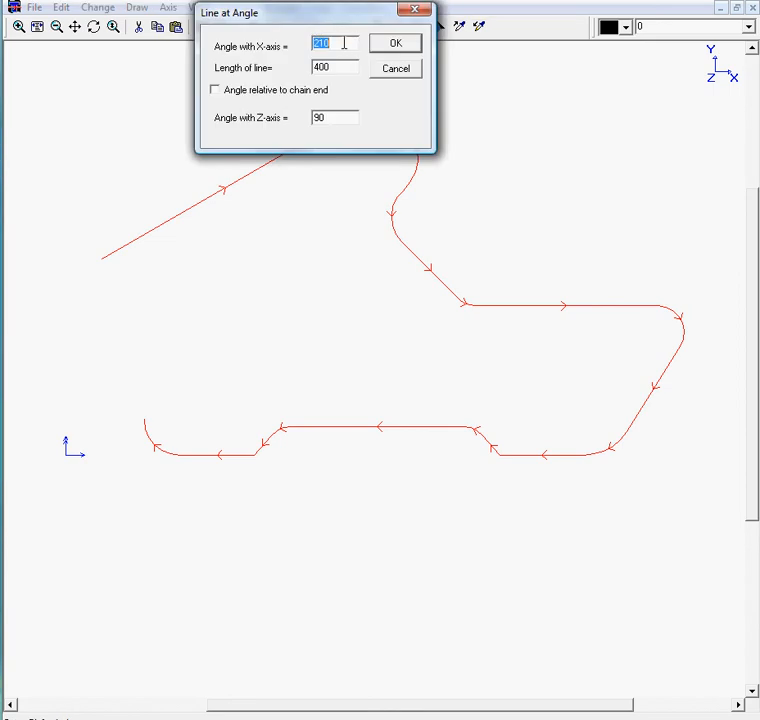
{"action": "type", "text": "118"}
{"action": "left_click", "coordinate": [395, 45]}
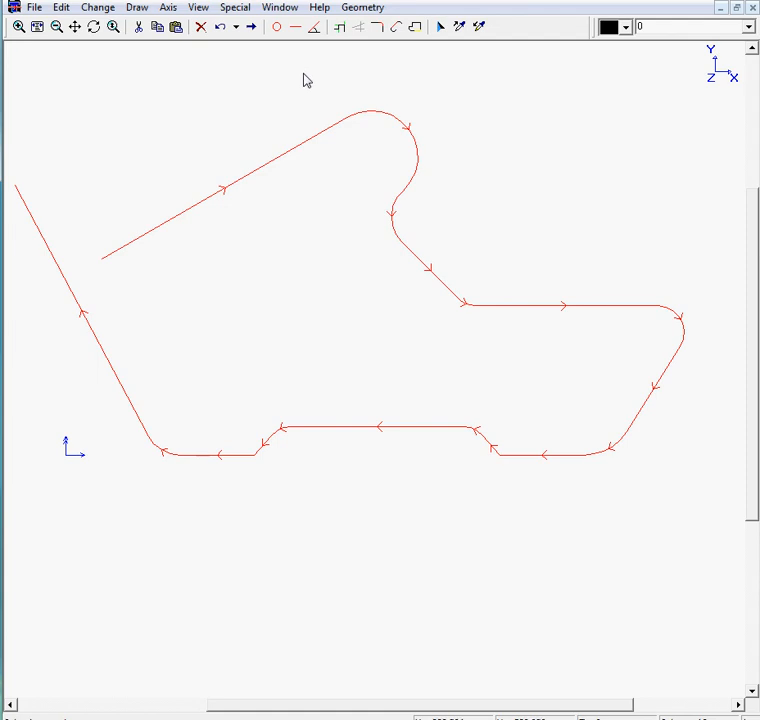
Close the chain with a radius 45 arc fillet between the 118° line and the long upper sloping line, and deselect the finished profile
{"action": "mouse_move", "coordinate": [52, 233]}
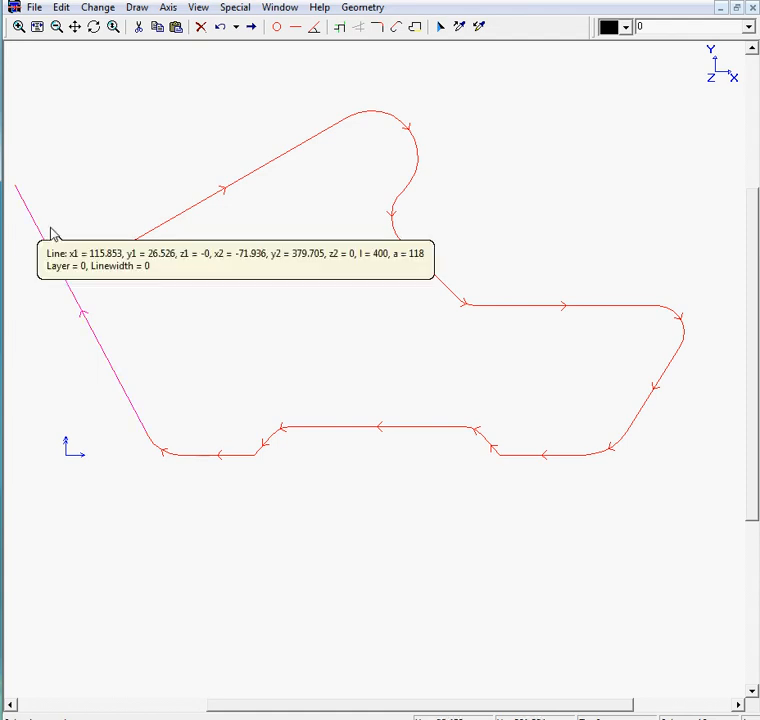
{"action": "left_click", "coordinate": [384, 31]}
{"action": "left_click_drag", "start_coordinate": [360, 20], "coordinate": [238, 200]}
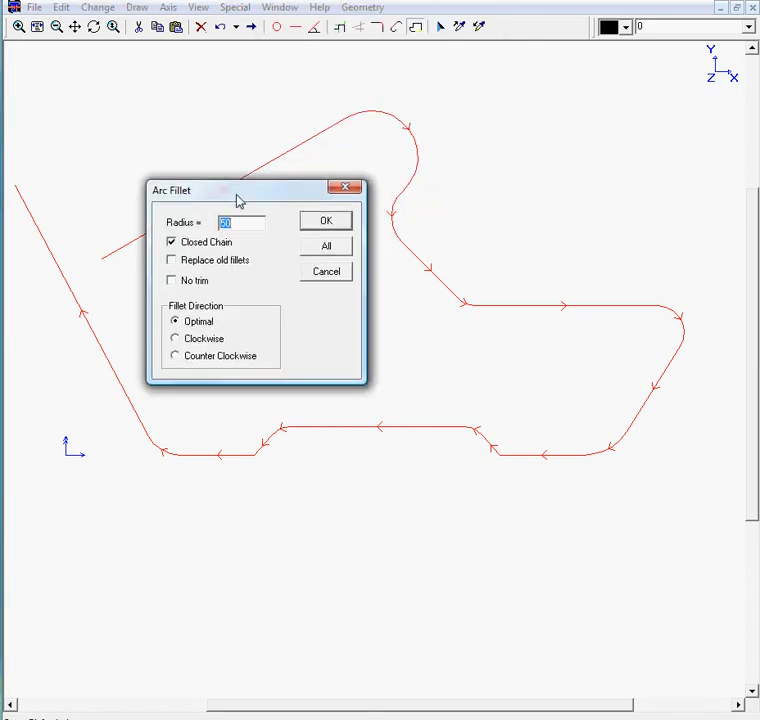
{"action": "type", "text": "45"}
{"action": "left_click", "coordinate": [315, 224]}
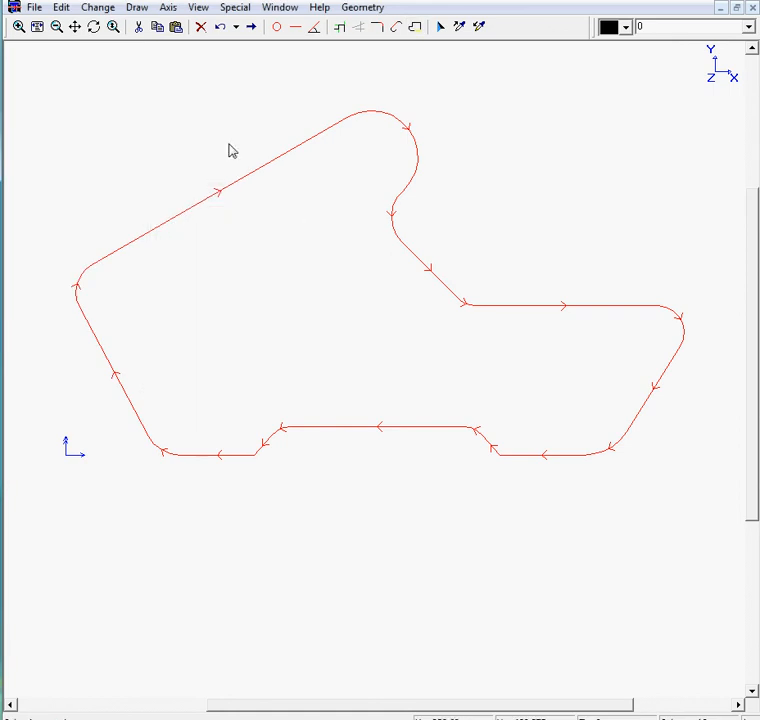
{"action": "left_click", "coordinate": [37, 29]}
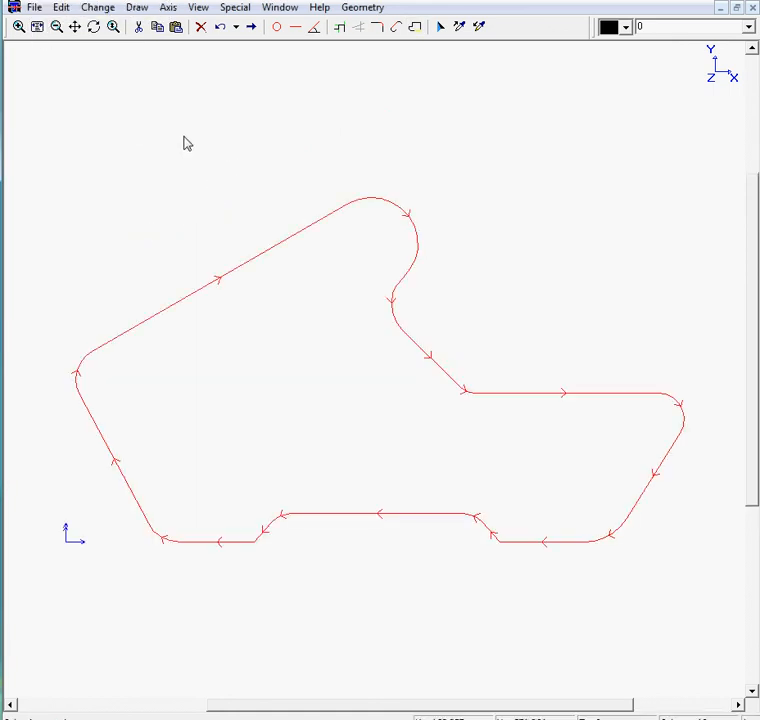
{"action": "left_click", "coordinate": [184, 137]}
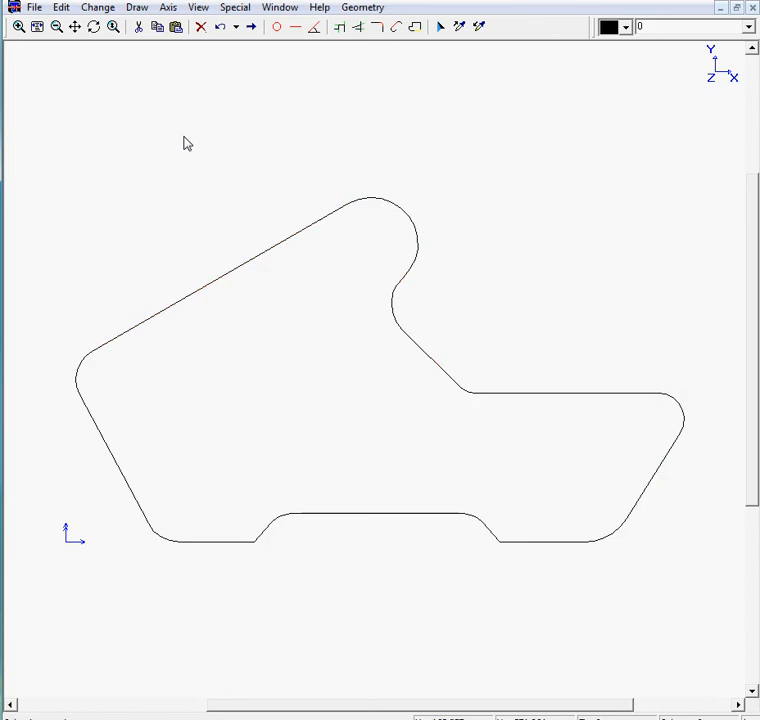